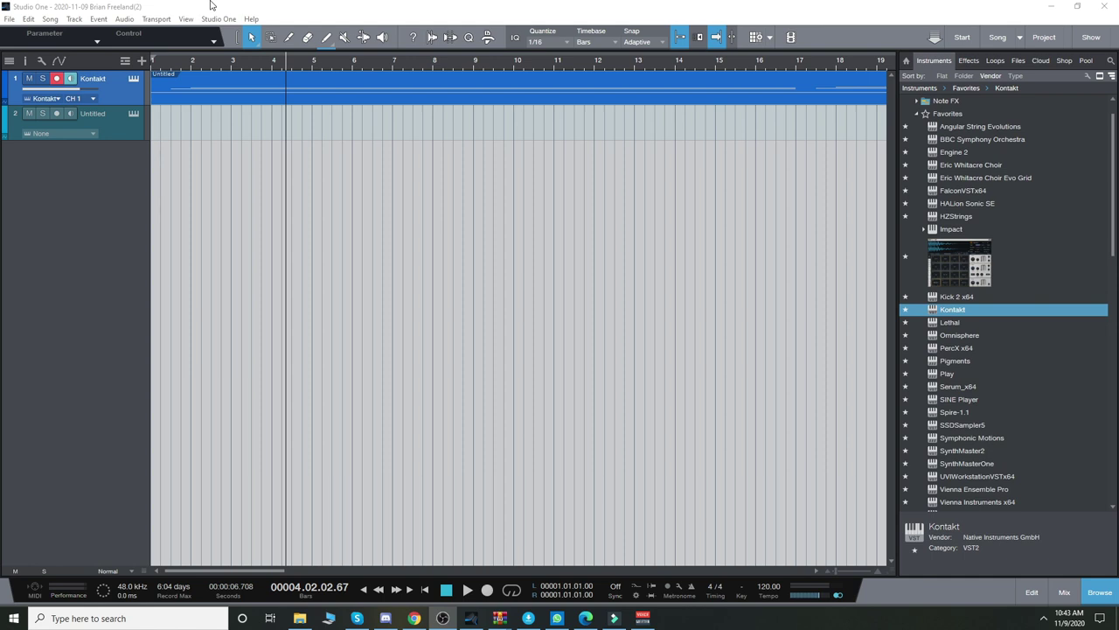
# Step: Open the Kontakt instrument on track 1 and position its window over the arrangement
pyautogui.click(132, 79)
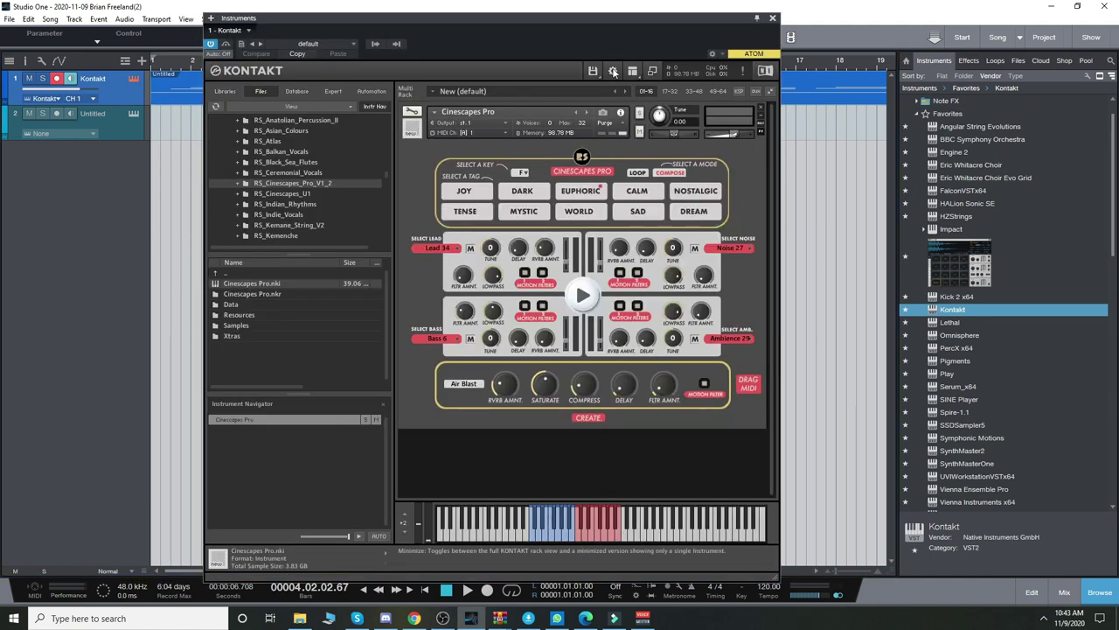
pyautogui.moveTo(542, 24); pyautogui.dragTo(474, 17)
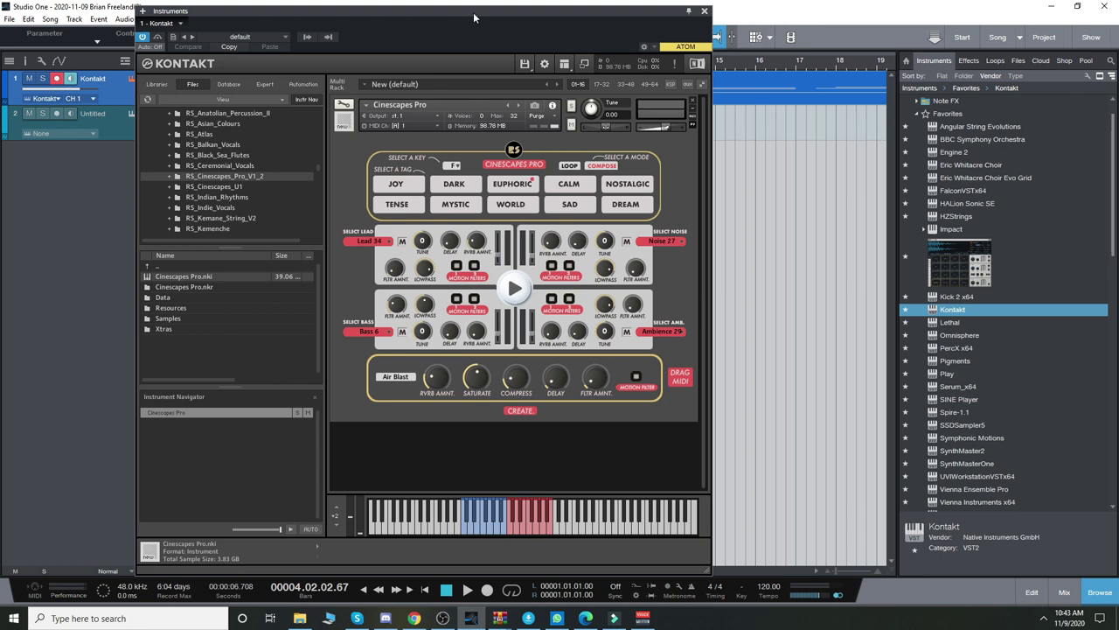
pyautogui.moveTo(474, 18); pyautogui.dragTo(500, 20)
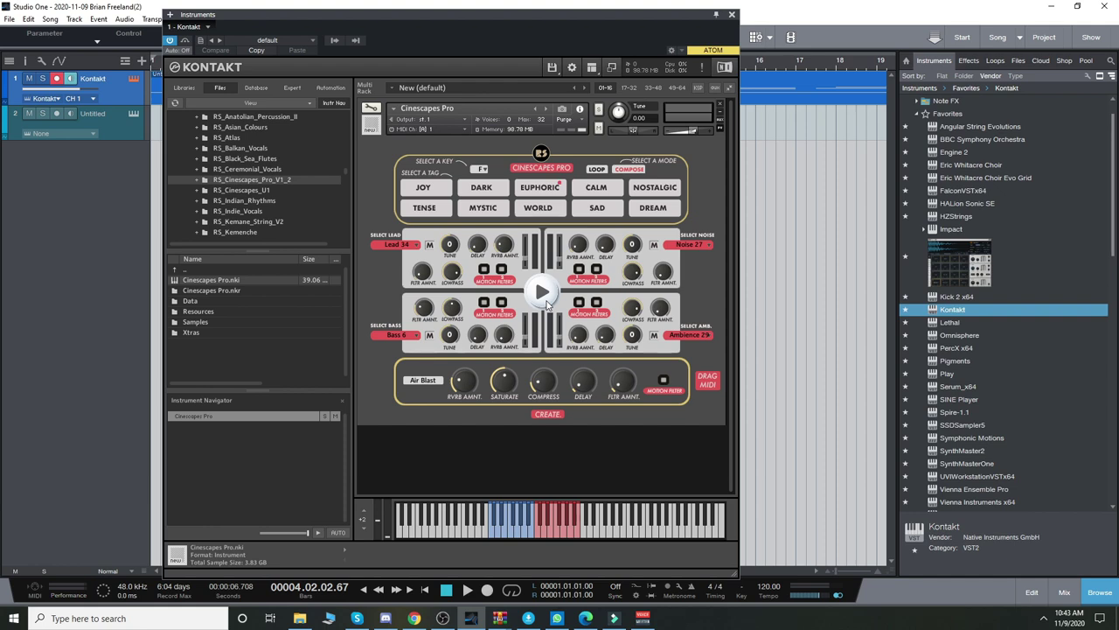
pyautogui.moveTo(582, 13); pyautogui.dragTo(466, 217)
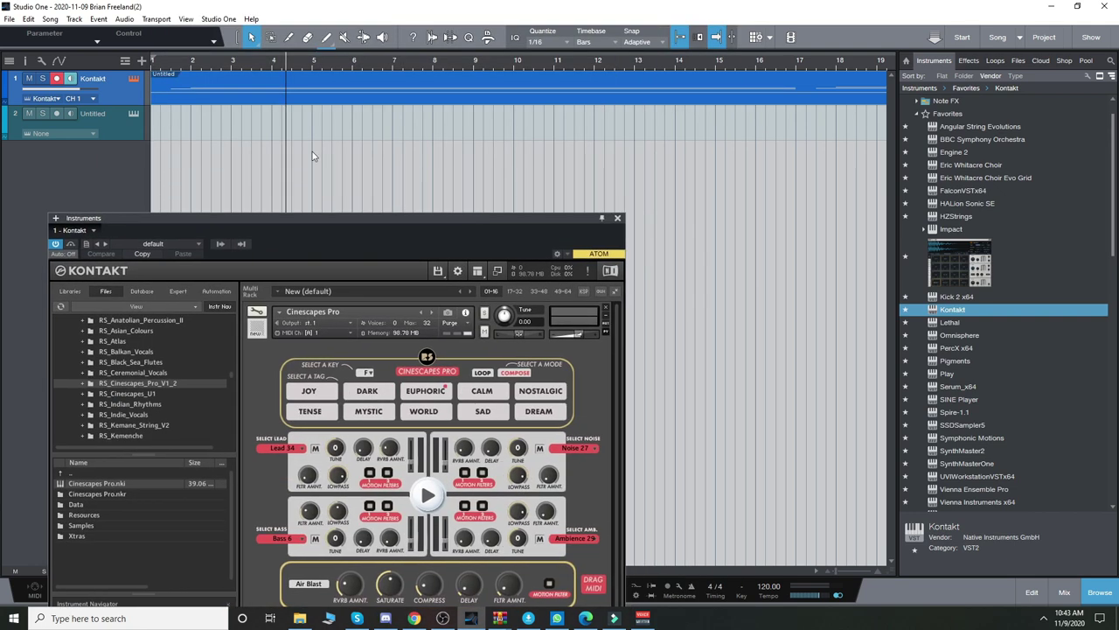
pyautogui.moveTo(228, 125); pyautogui.dragTo(355, 78)
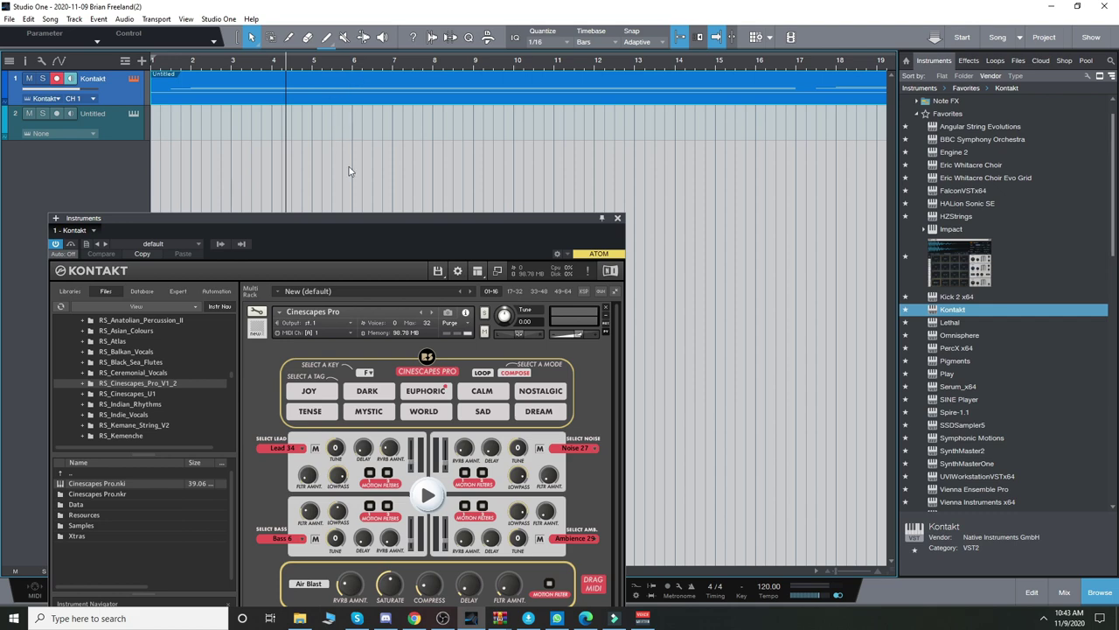
pyautogui.moveTo(363, 216); pyautogui.dragTo(470, 54)
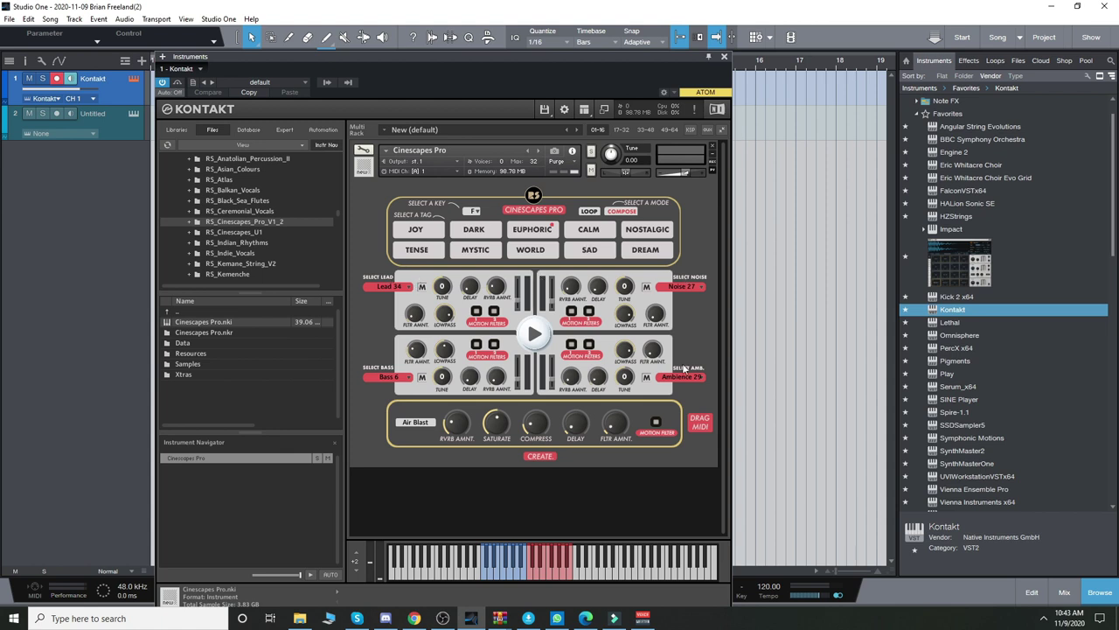
# Step: Check the available lead sounds in Cinescapes Pro and preview the current Euphoric soundscape
pyautogui.click(414, 289)
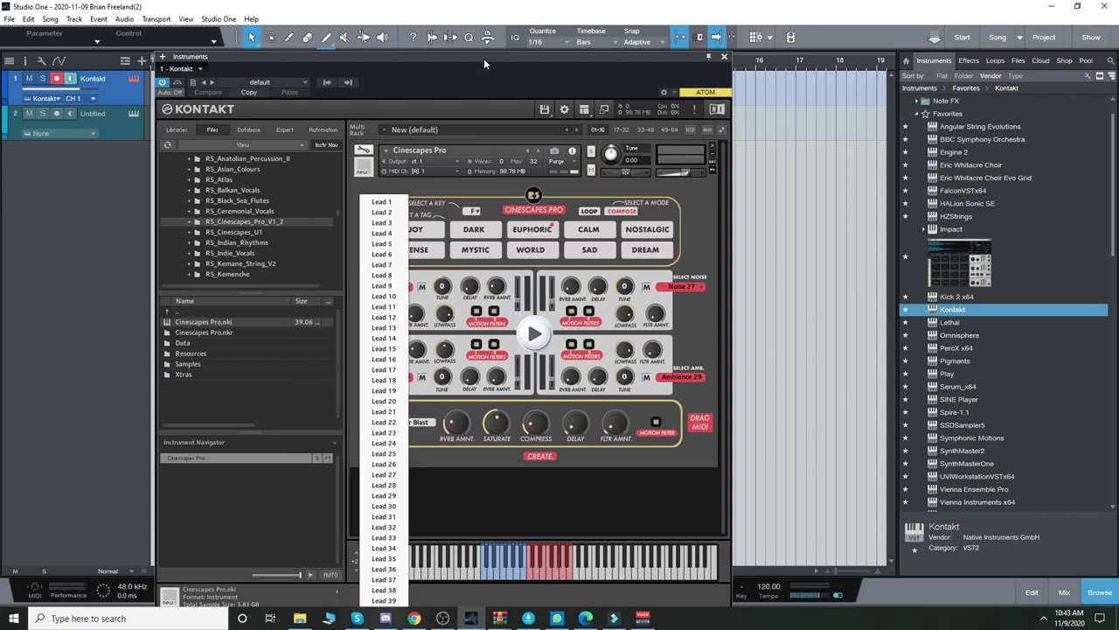
pyautogui.click(480, 194)
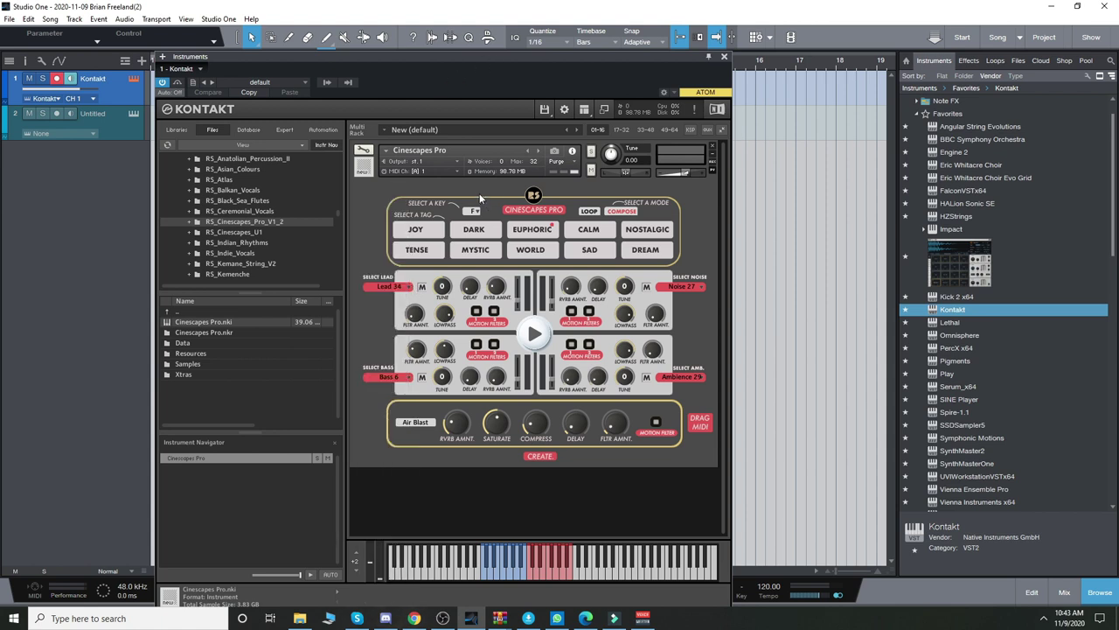
pyautogui.click(535, 334)
pyautogui.moveTo(521, 54); pyautogui.dragTo(555, 42)
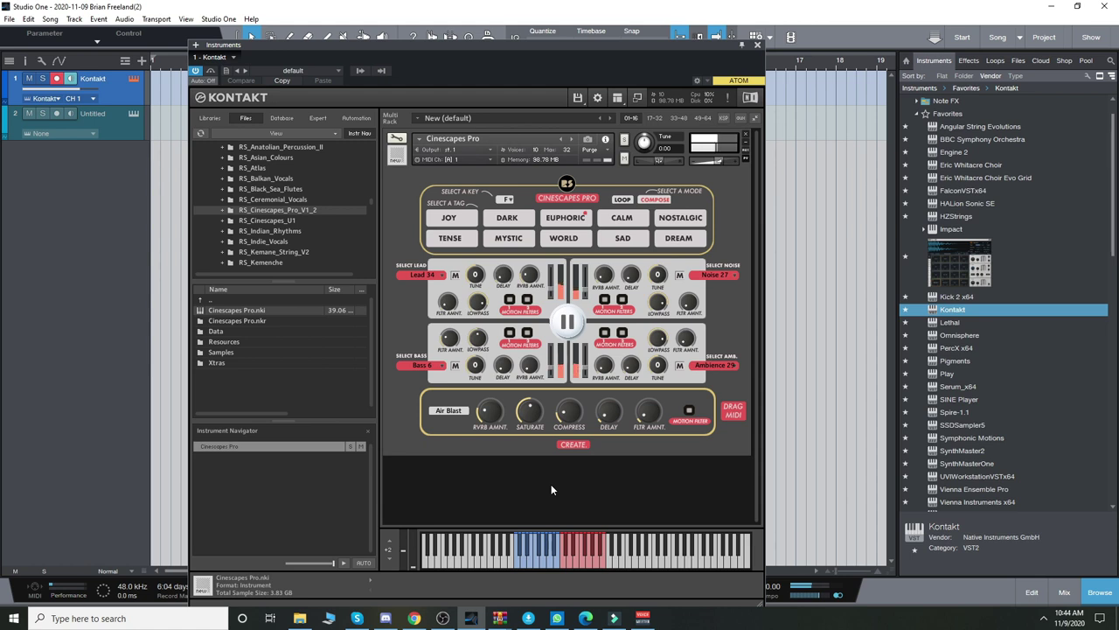
pyautogui.click(567, 323)
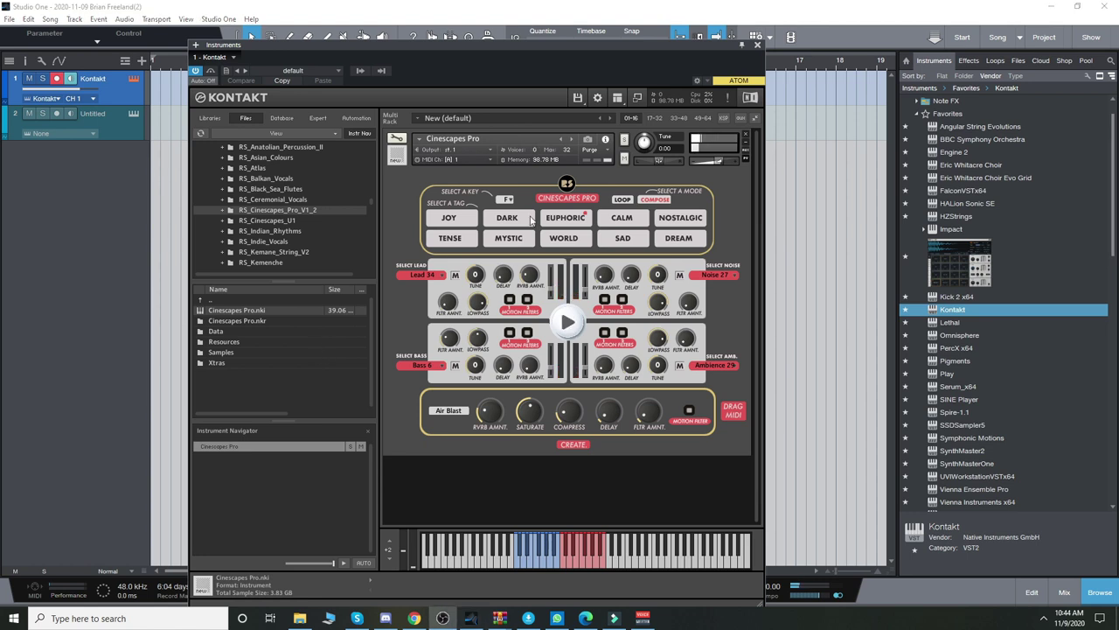
# Step: Set the Cinescapes Pro key to C with the Joy tag and preview the soundscape
pyautogui.click(508, 200)
pyautogui.click(508, 210)
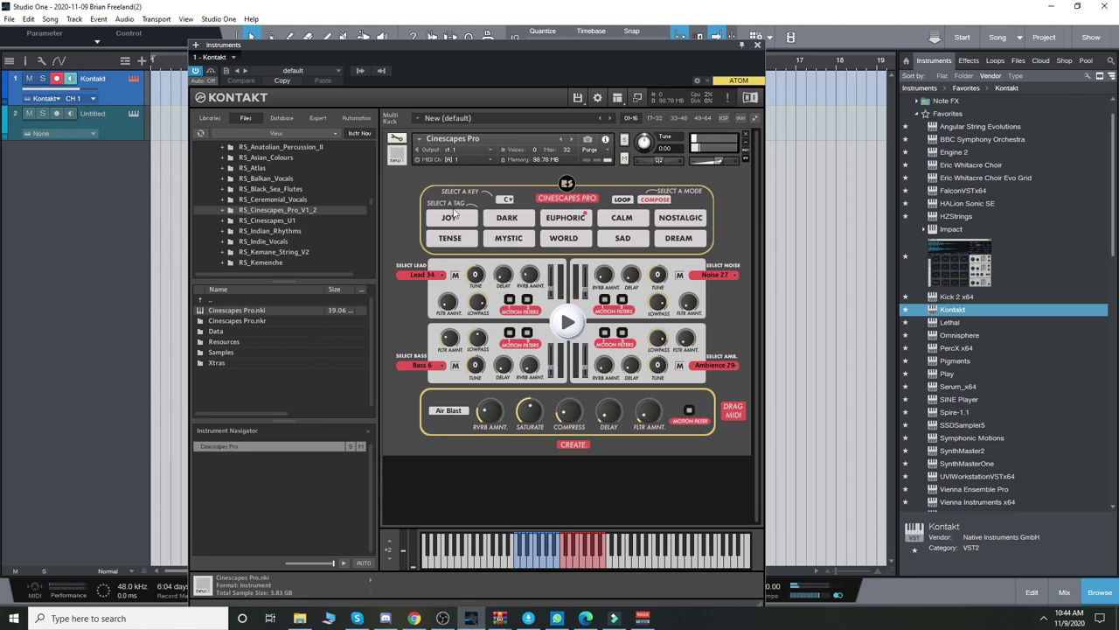
pyautogui.click(449, 218)
pyautogui.click(448, 409)
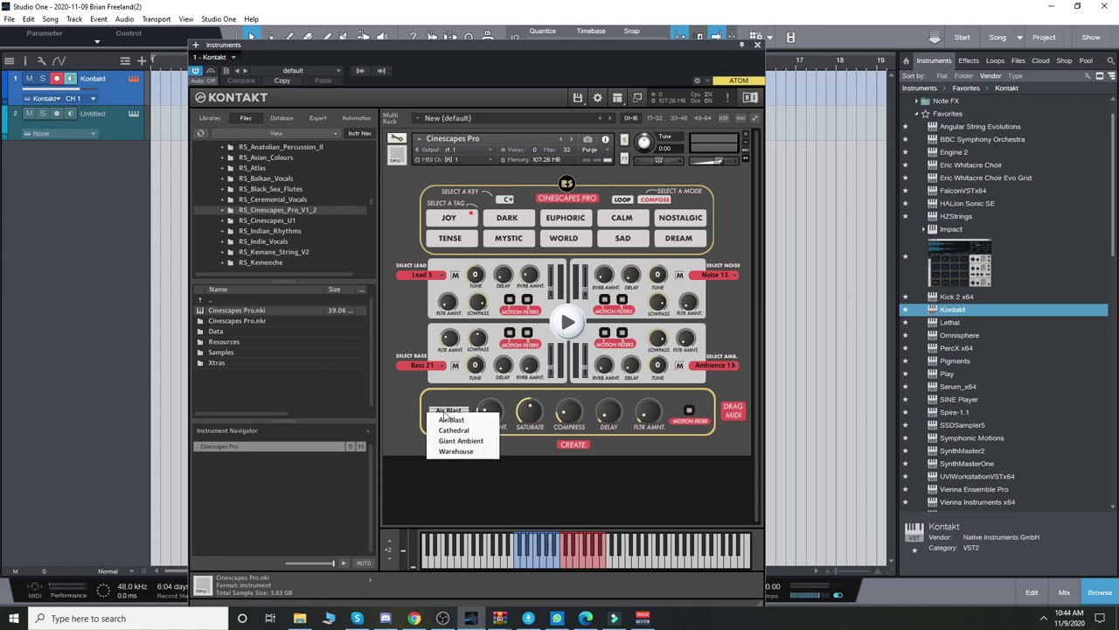
pyautogui.click(448, 398)
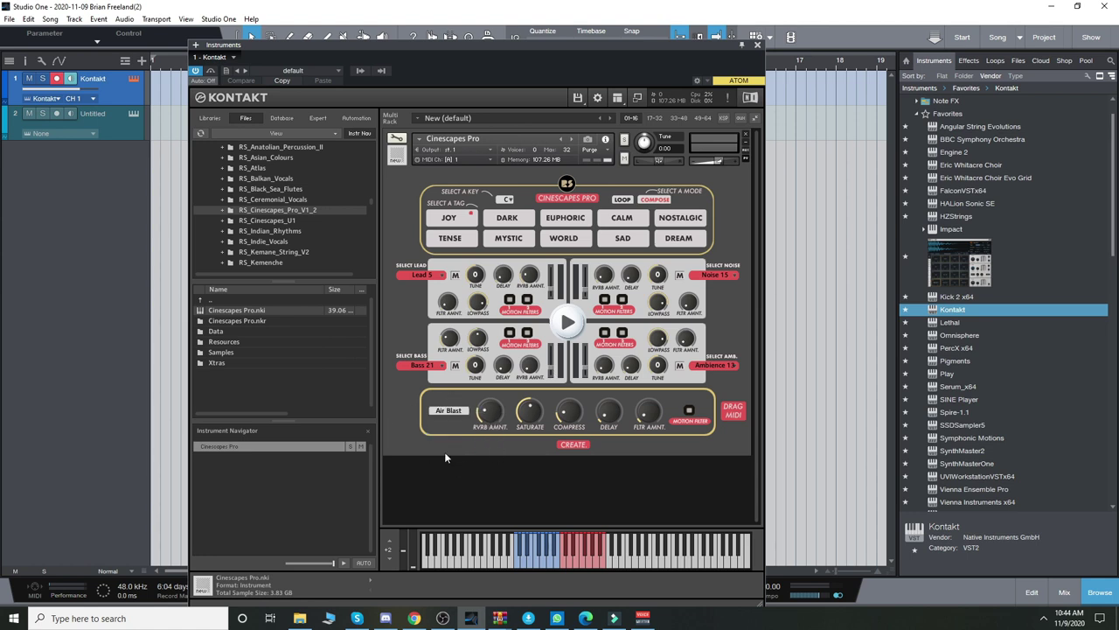
pyautogui.click(567, 322)
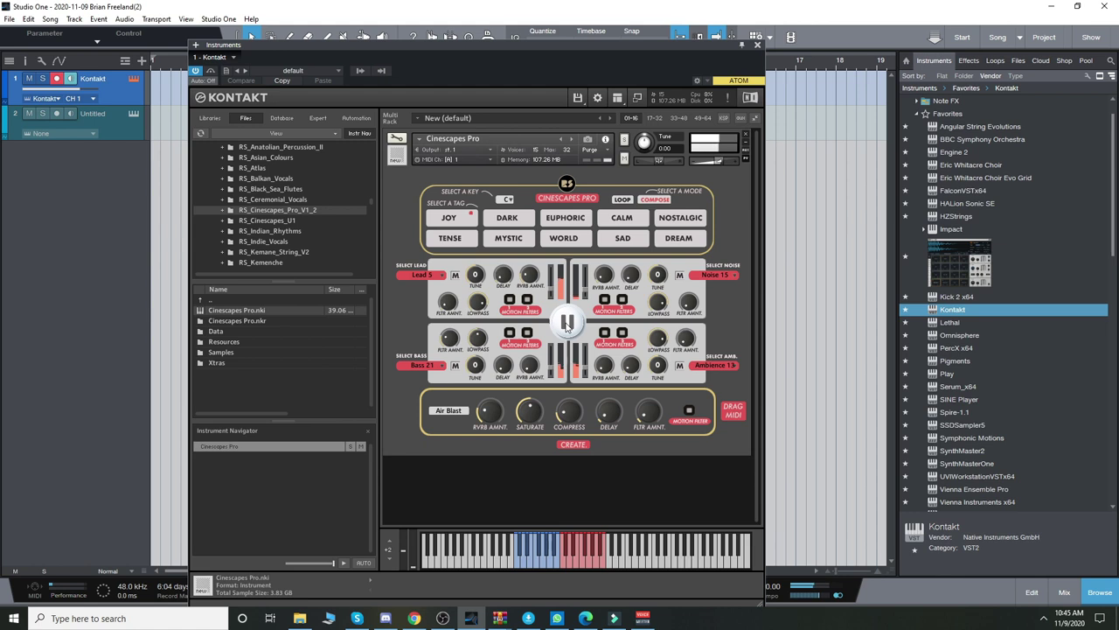
pyautogui.click(568, 323)
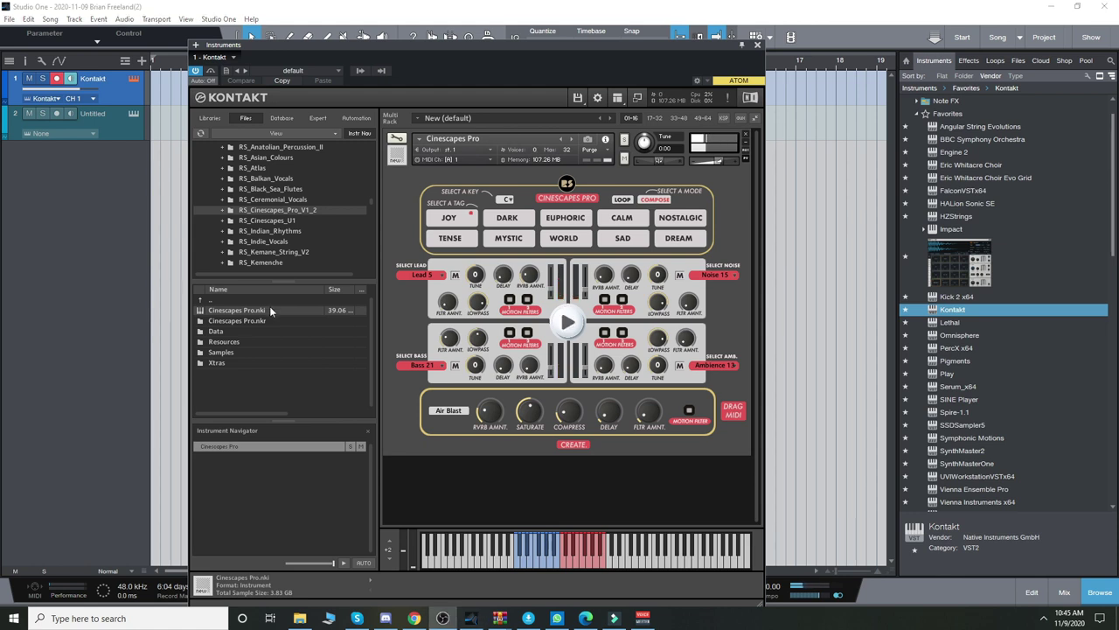
# Step: Place the Cinescapes Pro MIDI pattern at the start of the Kontakt track and close the instrument window
pyautogui.moveTo(550, 44); pyautogui.dragTo(628, 54)
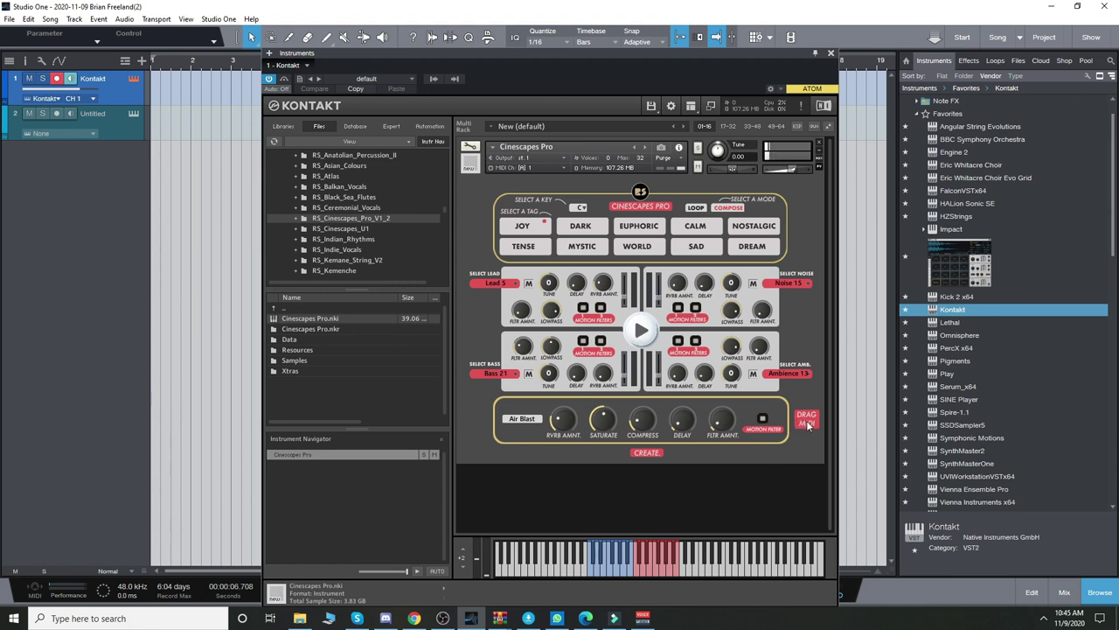
pyautogui.moveTo(808, 423); pyautogui.dragTo(153, 79)
pyautogui.click(831, 53)
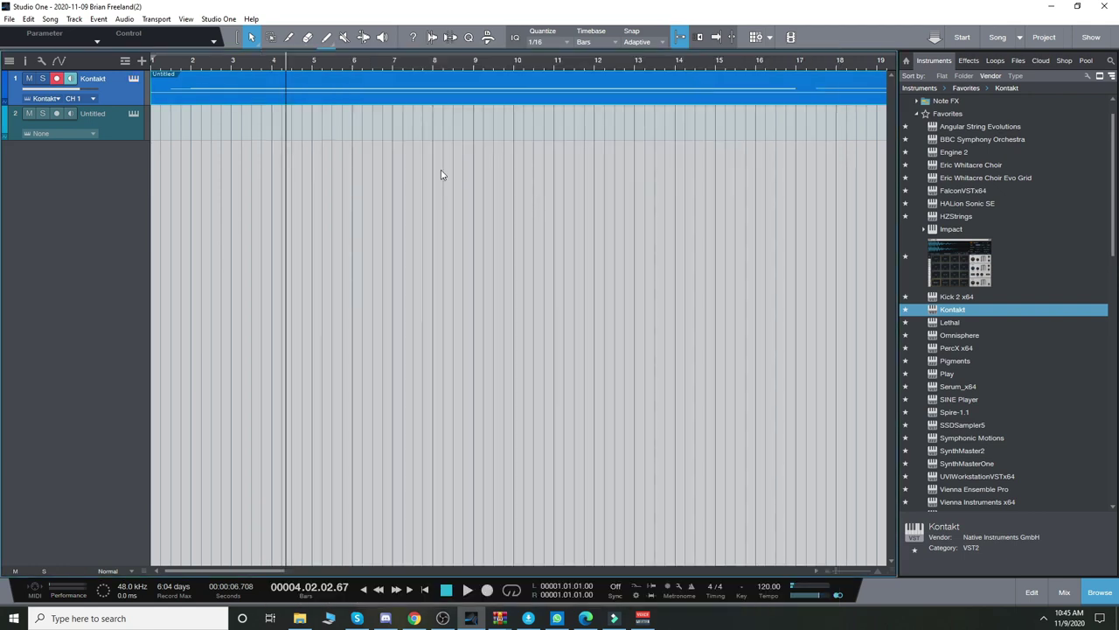
# Step: Open the Kontakt track's MIDI event in the note editor and examine its opening notes up close
pyautogui.doubleClick(320, 97)
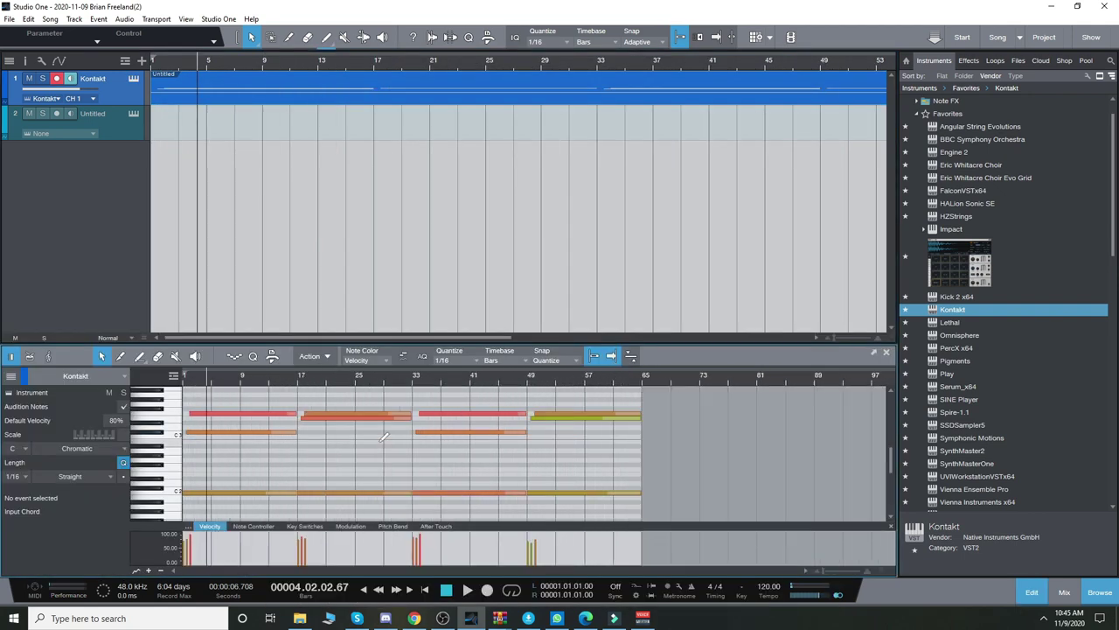
pyautogui.scroll(-1, 258, 448)
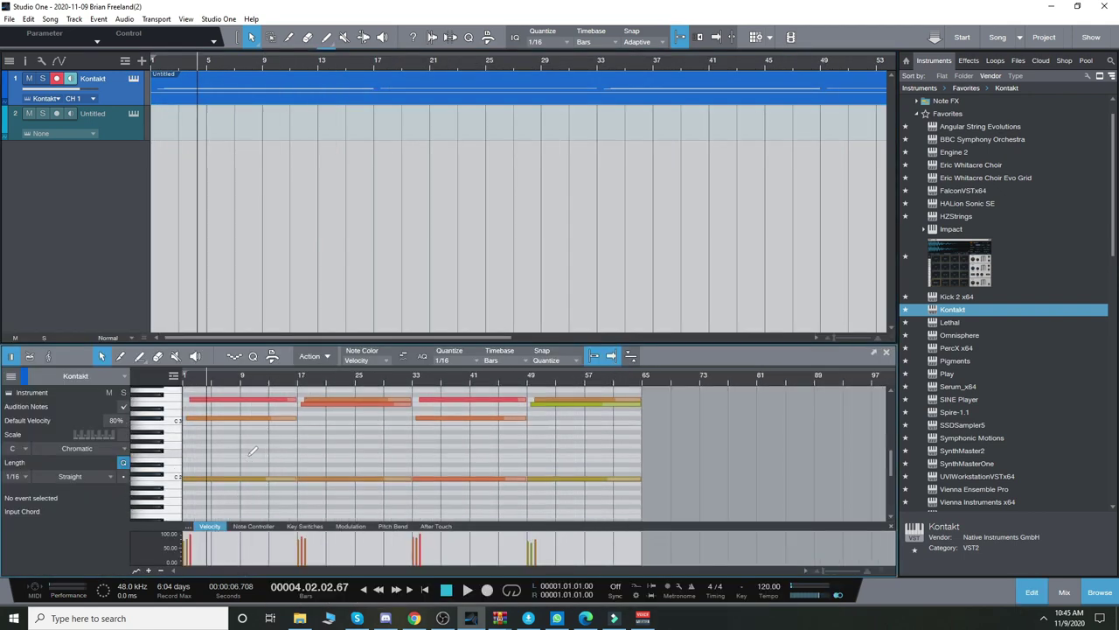
pyautogui.scroll(3, 258, 448)
pyautogui.moveTo(275, 571); pyautogui.dragTo(219, 571)
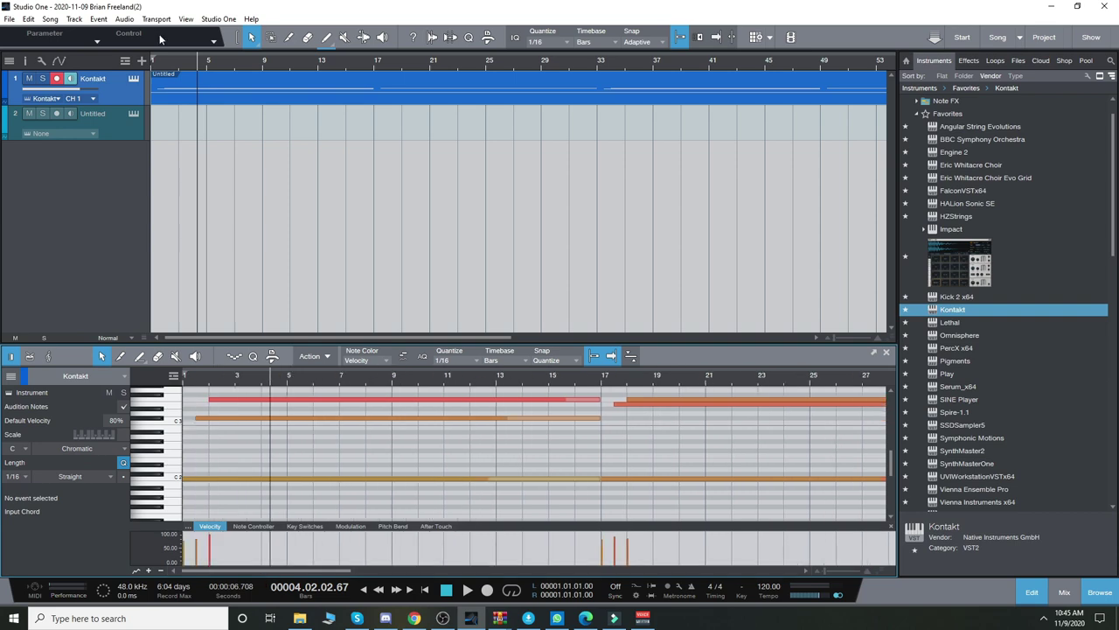
# Step: Switch Cinescapes Pro to the World tag and play the song from the beginning
pyautogui.click(133, 79)
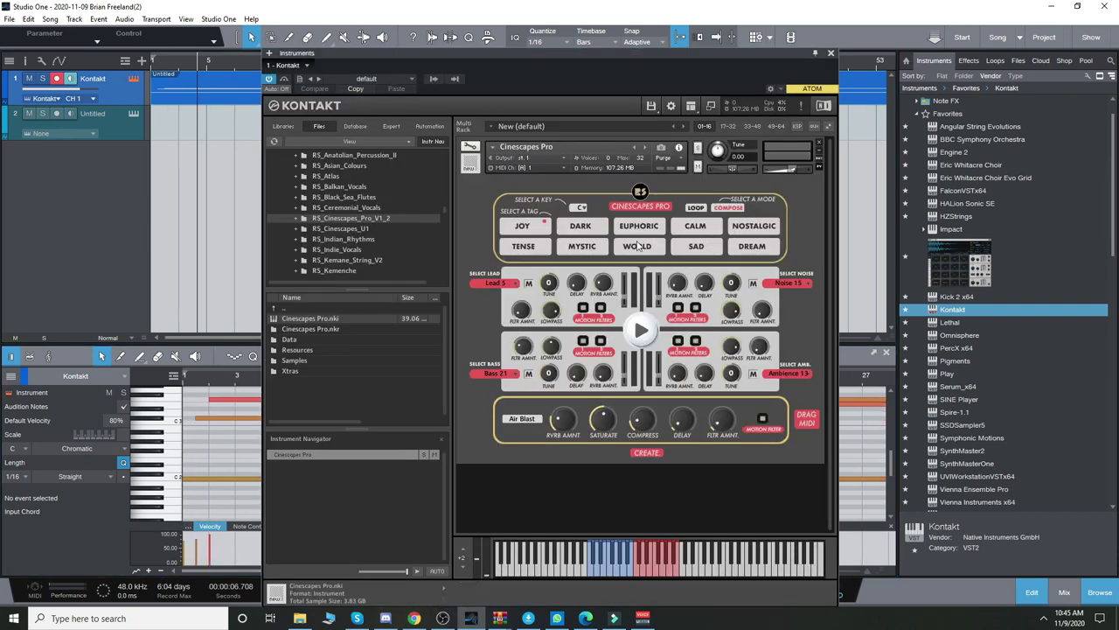
pyautogui.click(638, 246)
pyautogui.moveTo(642, 53); pyautogui.dragTo(595, 86)
pyautogui.click(784, 86)
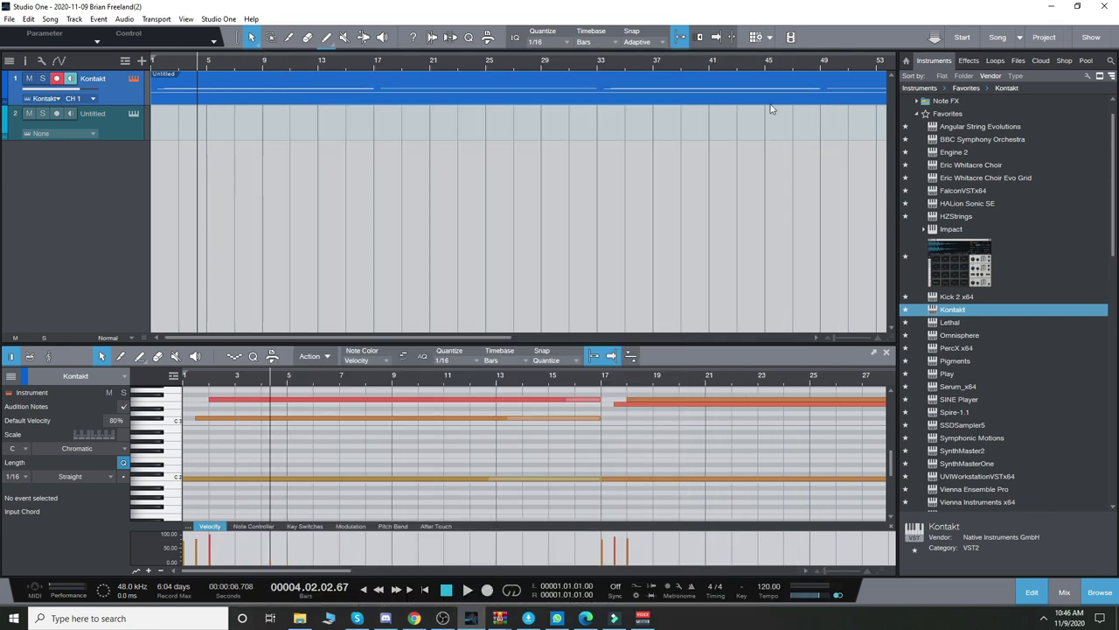
pyautogui.click(364, 590)
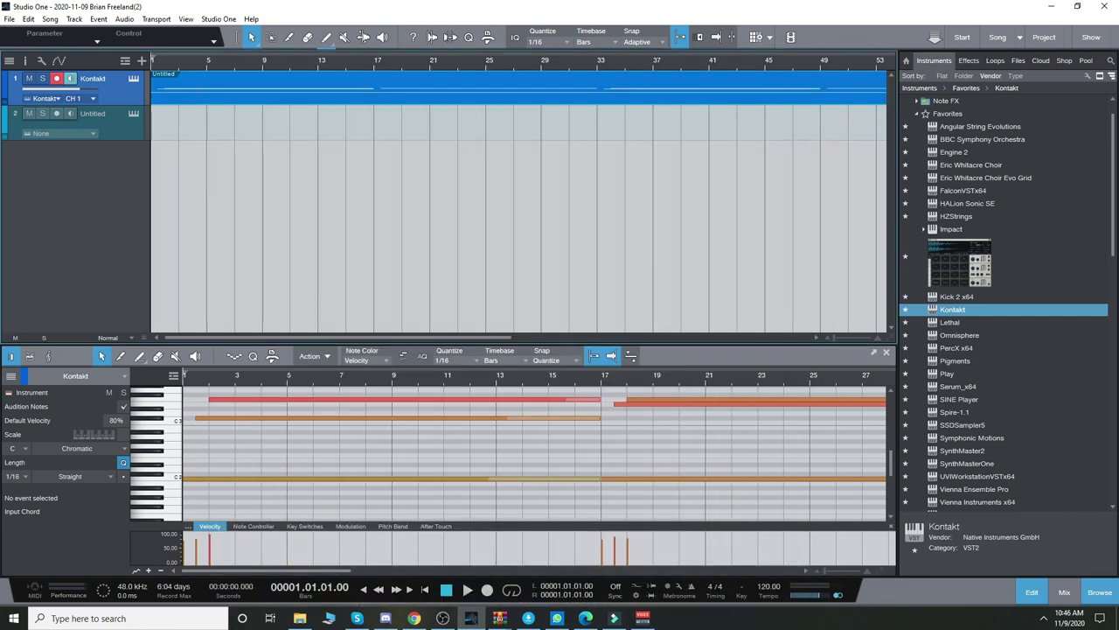
pyautogui.press('space')
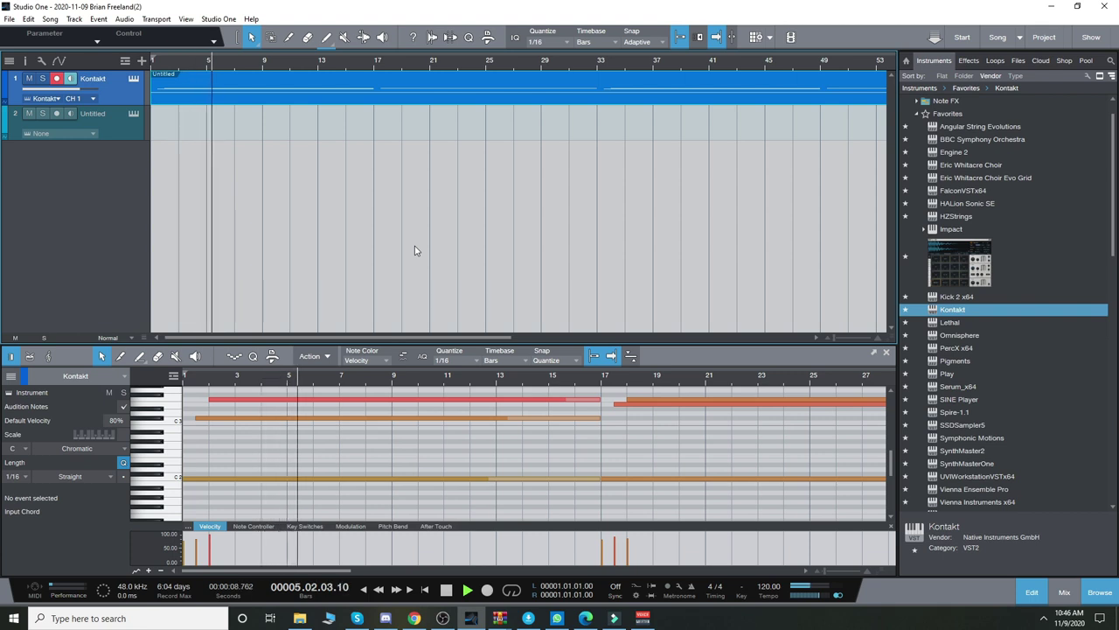
# Step: Reopen the Kontakt instrument during playback and switch Cinescapes Pro to the Calm tag
pyautogui.click(133, 79)
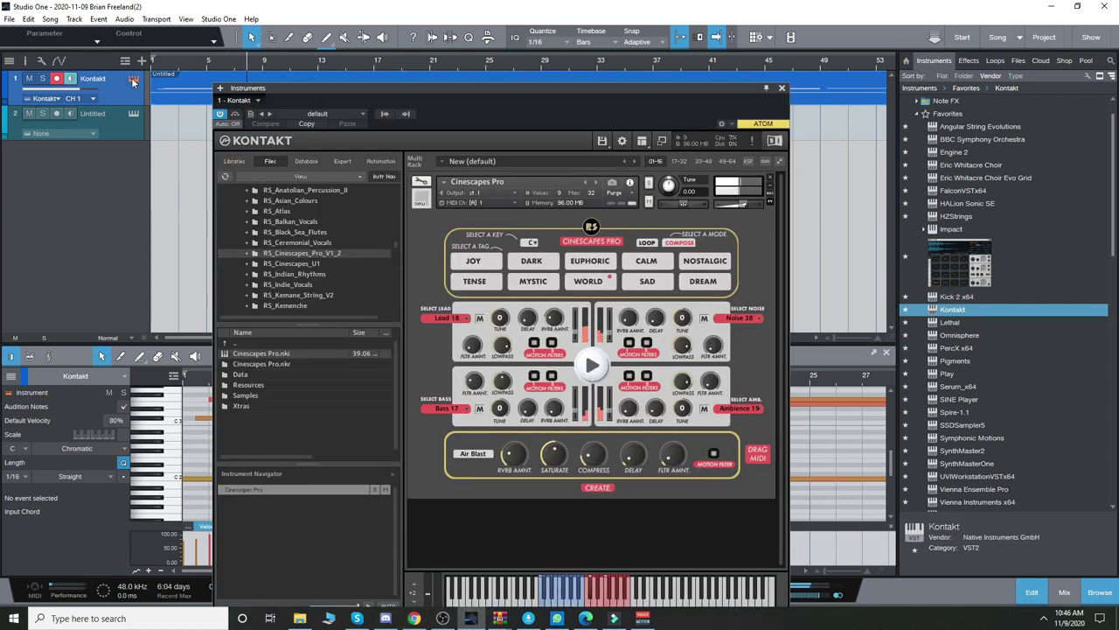
pyautogui.click(662, 264)
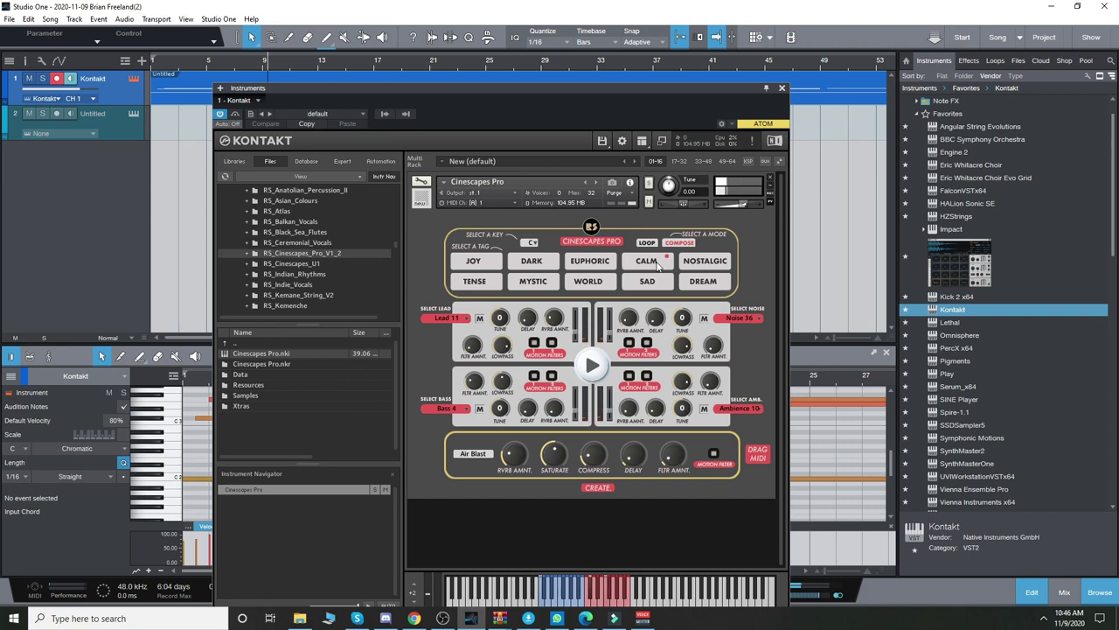
pyautogui.moveTo(568, 90); pyautogui.dragTo(481, 67)
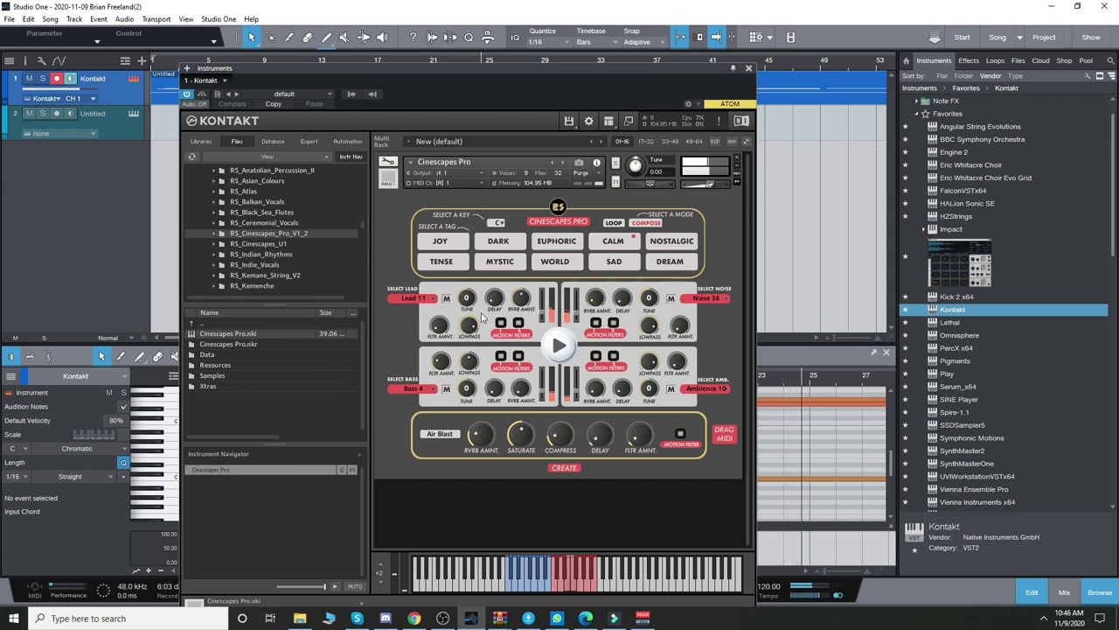
# Step: Change the lead sound to Lead 36, listen to it with the MIDI pattern, and stop playback
pyautogui.click(411, 298)
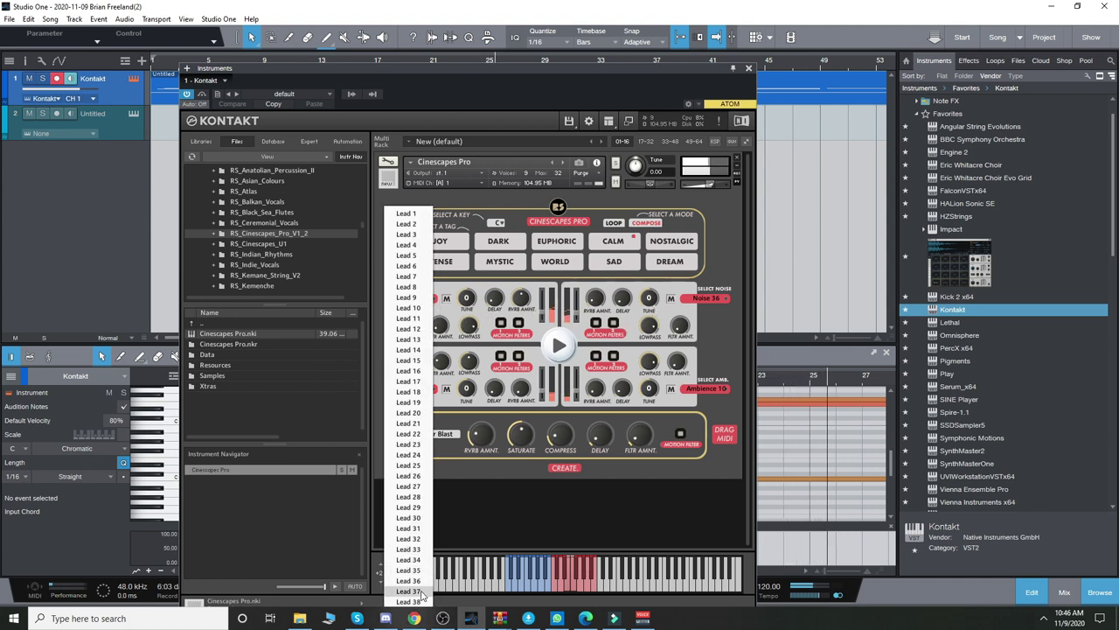
pyautogui.click(407, 580)
pyautogui.moveTo(535, 82); pyautogui.dragTo(579, 65)
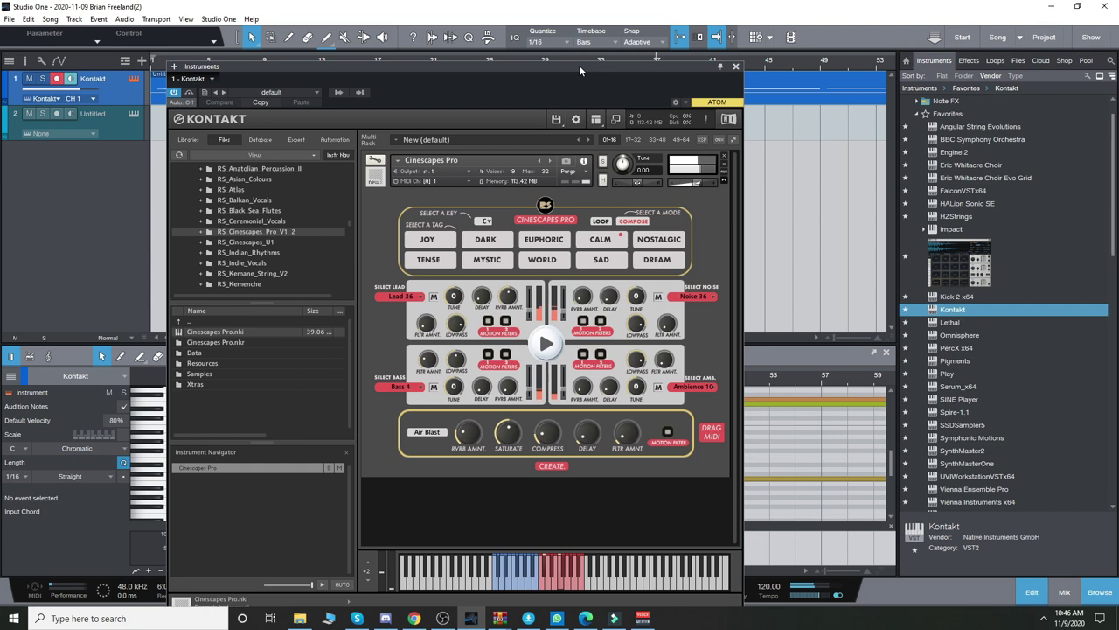
pyautogui.moveTo(579, 65); pyautogui.dragTo(512, 63)
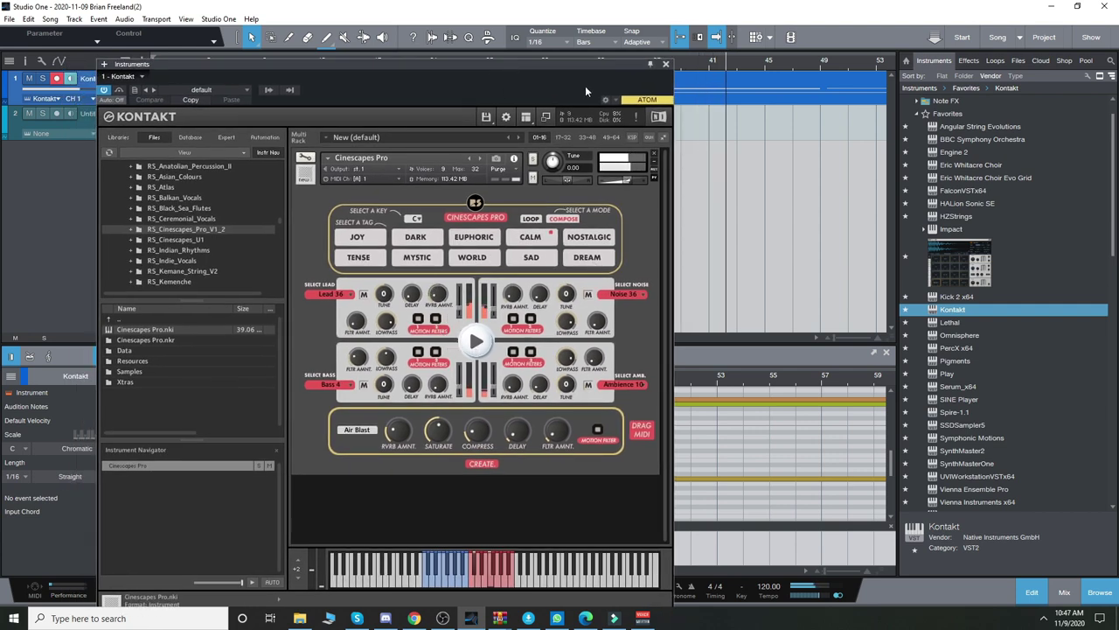
pyautogui.moveTo(583, 66); pyautogui.dragTo(557, 84)
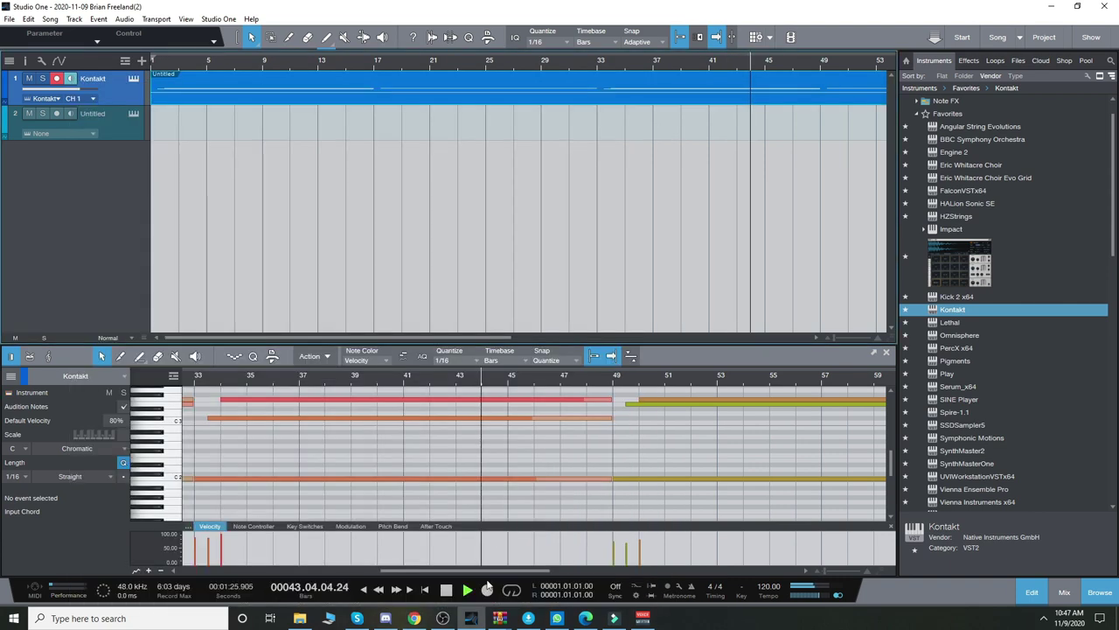
pyautogui.click(446, 589)
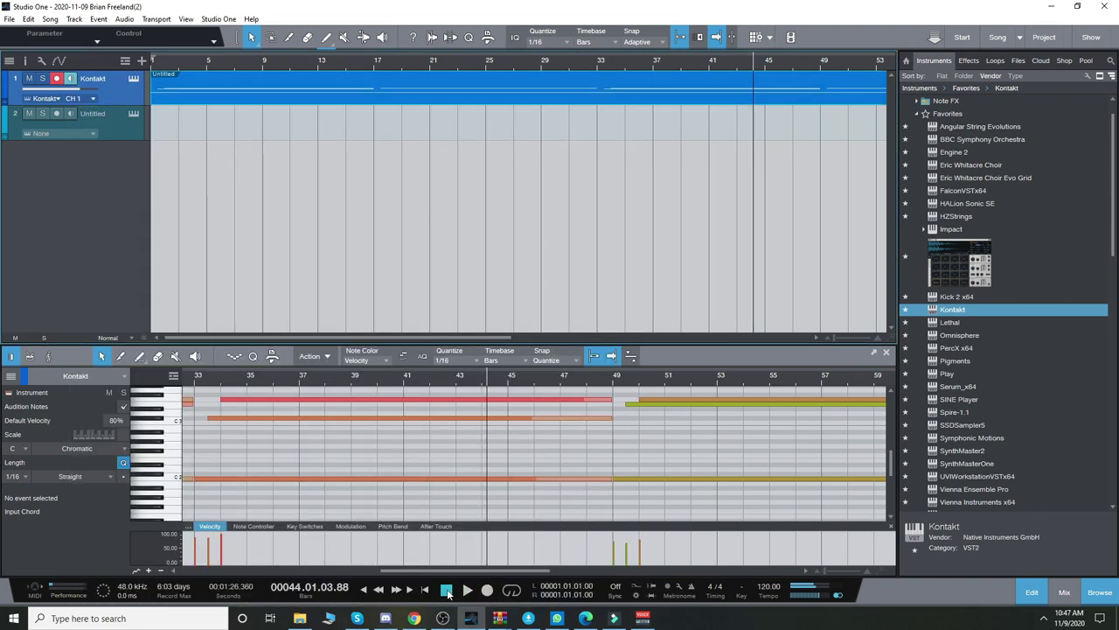
# Step: Reopen the Kontakt instrument, choose the Dream tag, and start its preview
pyautogui.click(133, 78)
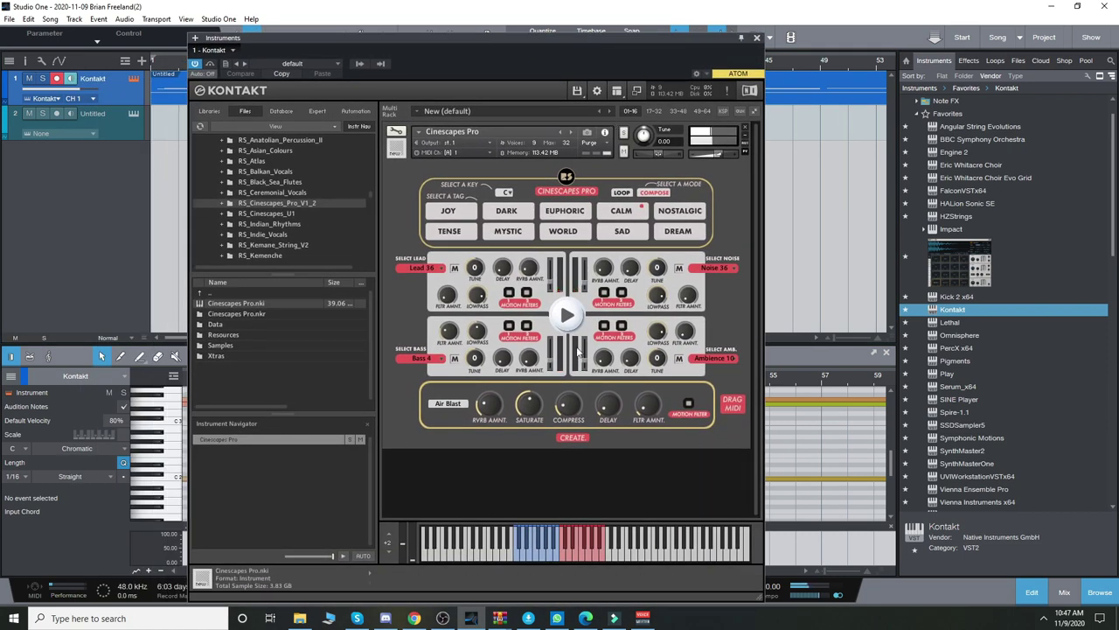
pyautogui.click(684, 232)
pyautogui.click(568, 317)
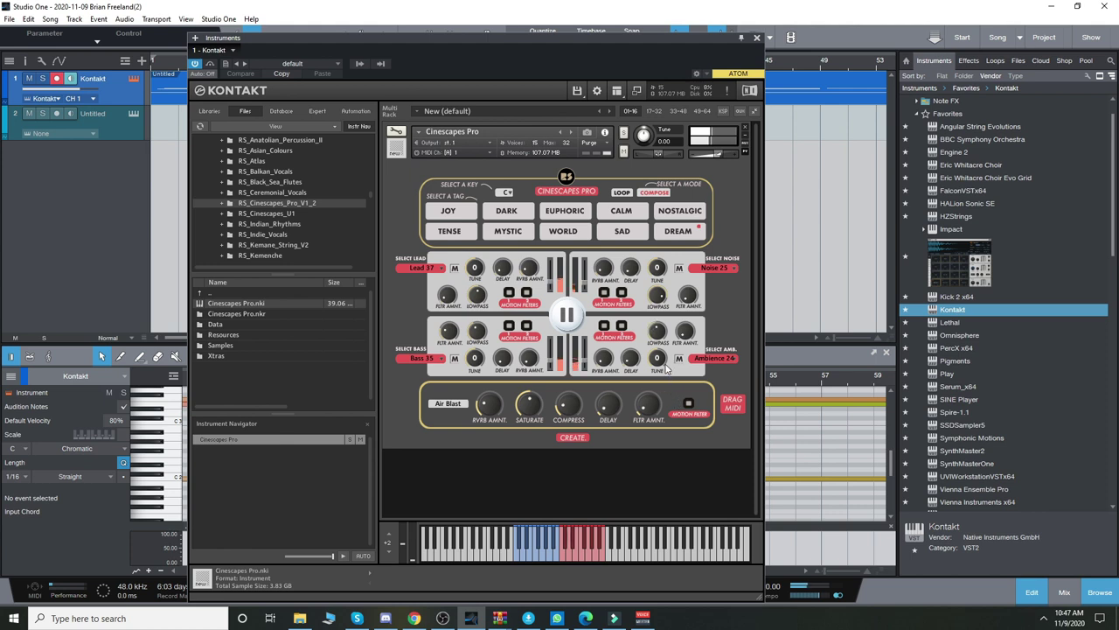
# Step: Enable both motion filters on the lead, bass, noise and ambience layers plus the master motion filter, and stop the preview
pyautogui.click(620, 327)
pyautogui.click(604, 326)
pyautogui.click(527, 326)
pyautogui.click(509, 326)
pyautogui.click(510, 293)
pyautogui.click(527, 293)
pyautogui.click(604, 293)
pyautogui.click(621, 293)
pyautogui.click(689, 403)
pyautogui.click(567, 317)
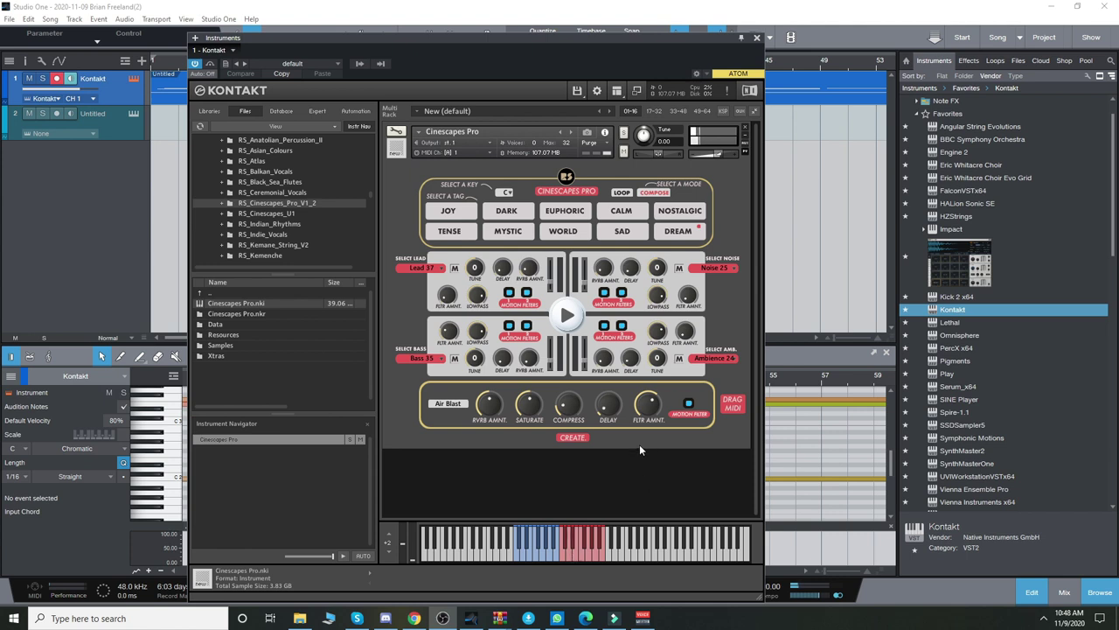
# Step: Disable both motion filters on the lead, bass, noise and ambience layers plus the master motion filter
pyautogui.moveTo(569, 38)
pyautogui.mouseDown()
pyautogui.moveTo(551, 36)
pyautogui.moveTo(572, 38)
pyautogui.mouseUp()
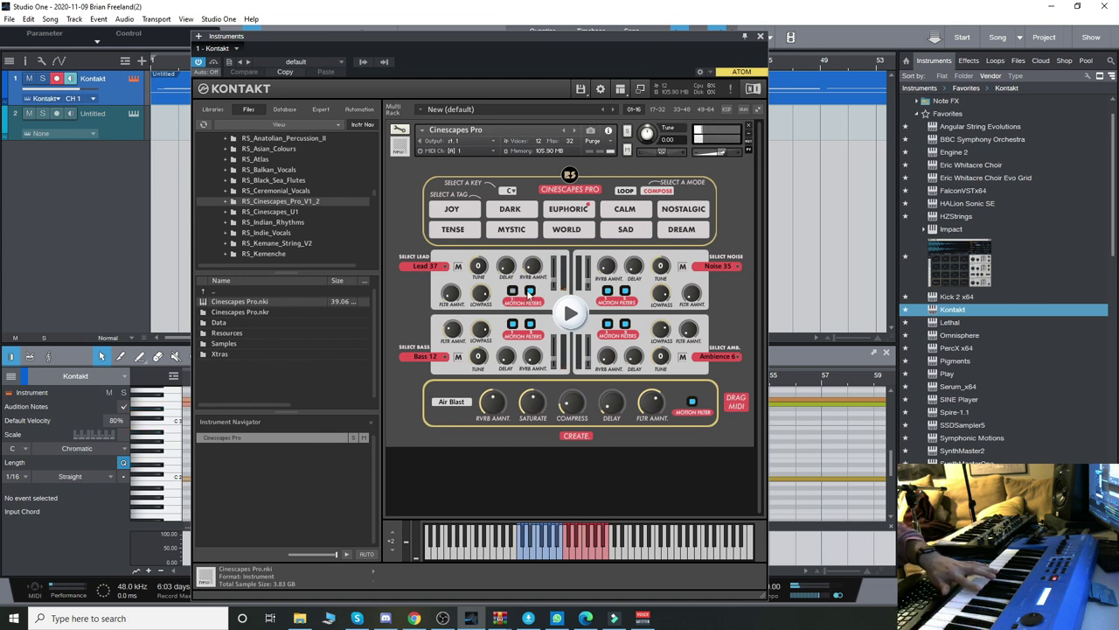
pyautogui.click(530, 292)
pyautogui.click(608, 325)
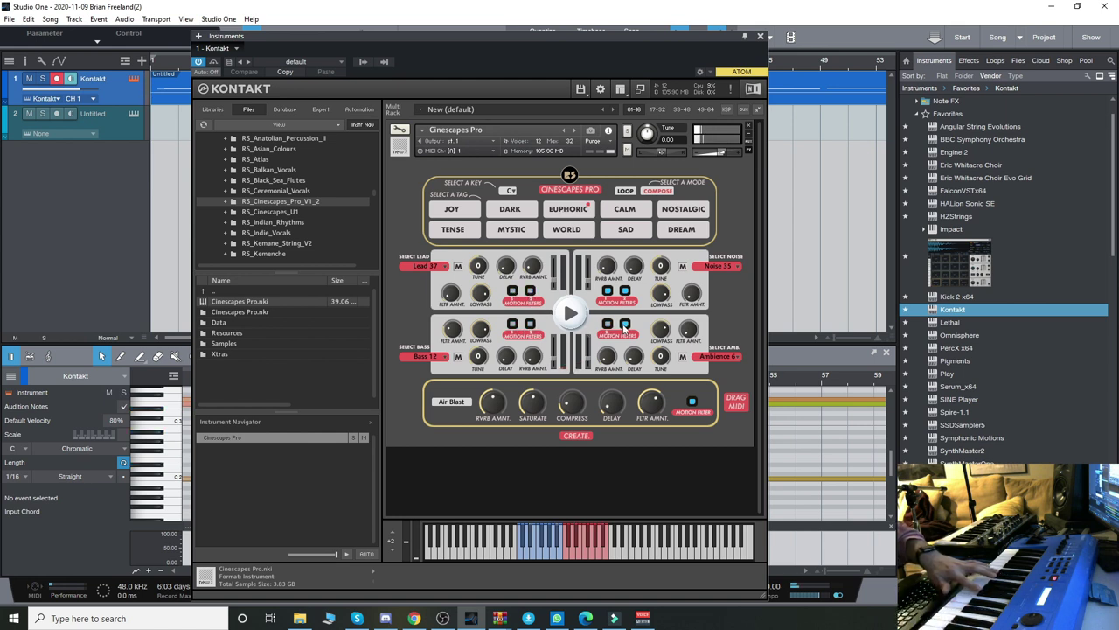
pyautogui.click(625, 324)
pyautogui.click(625, 290)
pyautogui.click(608, 290)
pyautogui.click(691, 401)
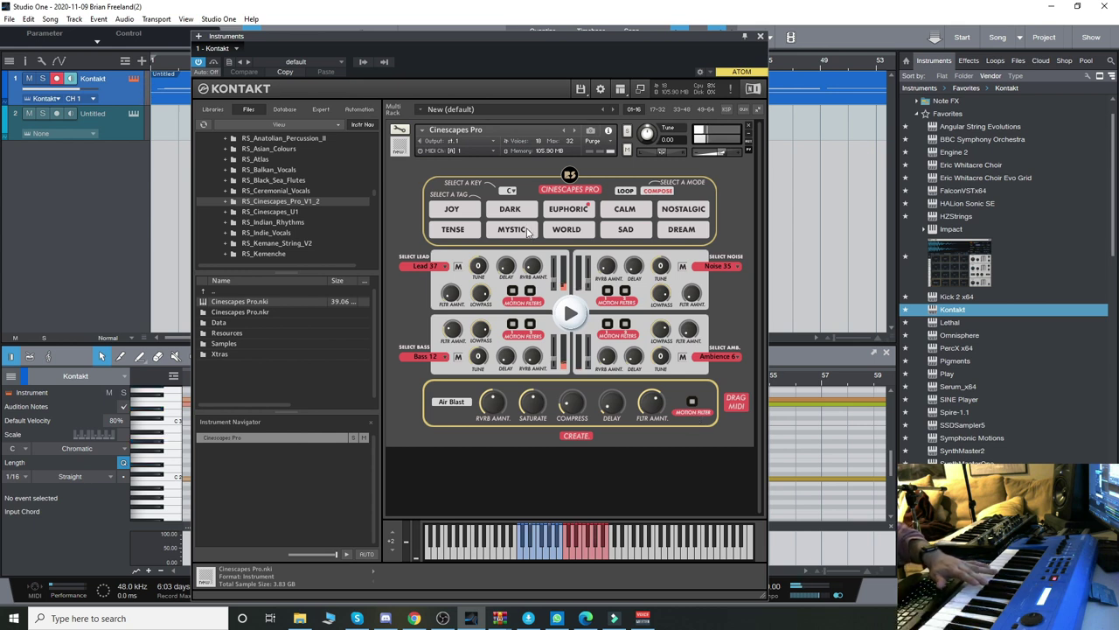
# Step: Try the Tense tag in Cinescapes Pro, switch to the Dark tag, and start its preview
pyautogui.click(463, 232)
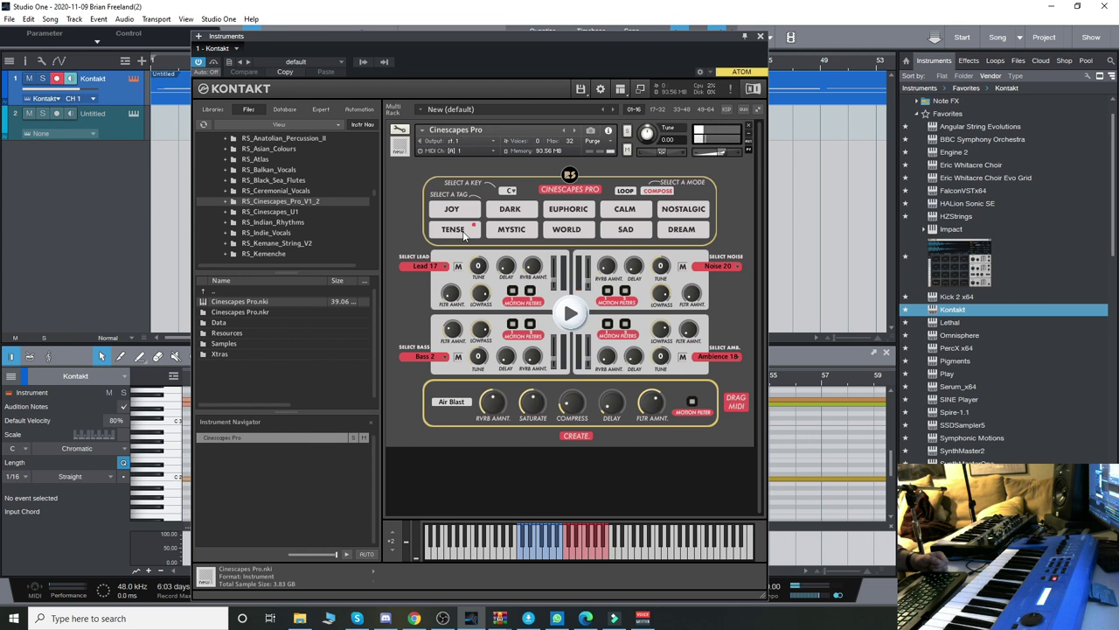
pyautogui.click(527, 215)
pyautogui.click(570, 315)
# Step: Move the instrument window aside to reach the Kontakt track's event, then move it back and stop the Dark preview
pyautogui.moveTo(520, 36); pyautogui.dragTo(501, 119)
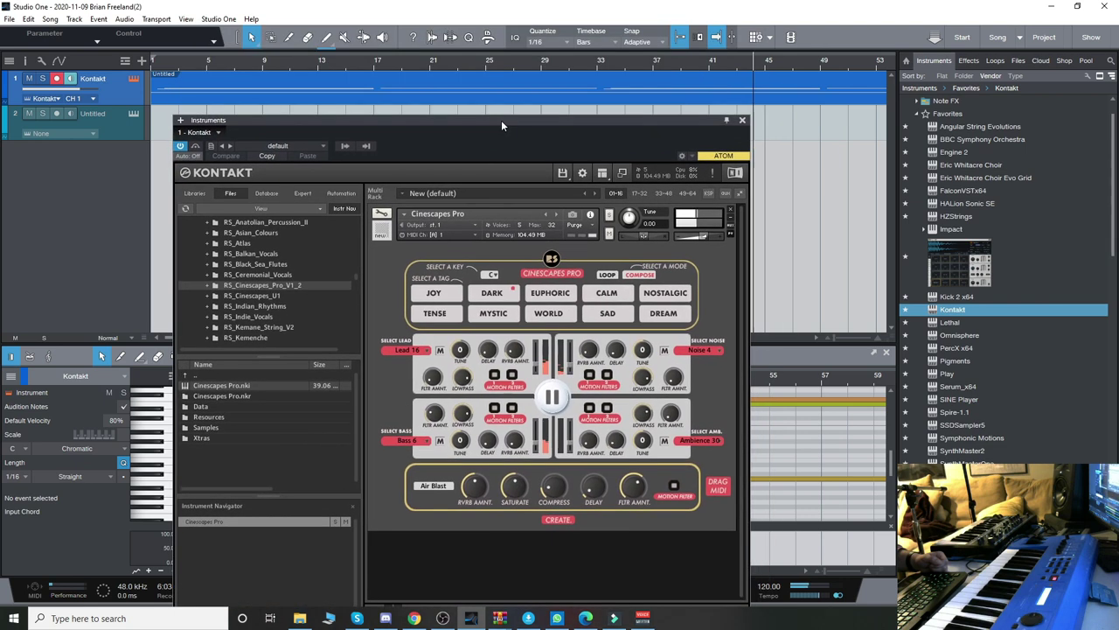
pyautogui.click(492, 84)
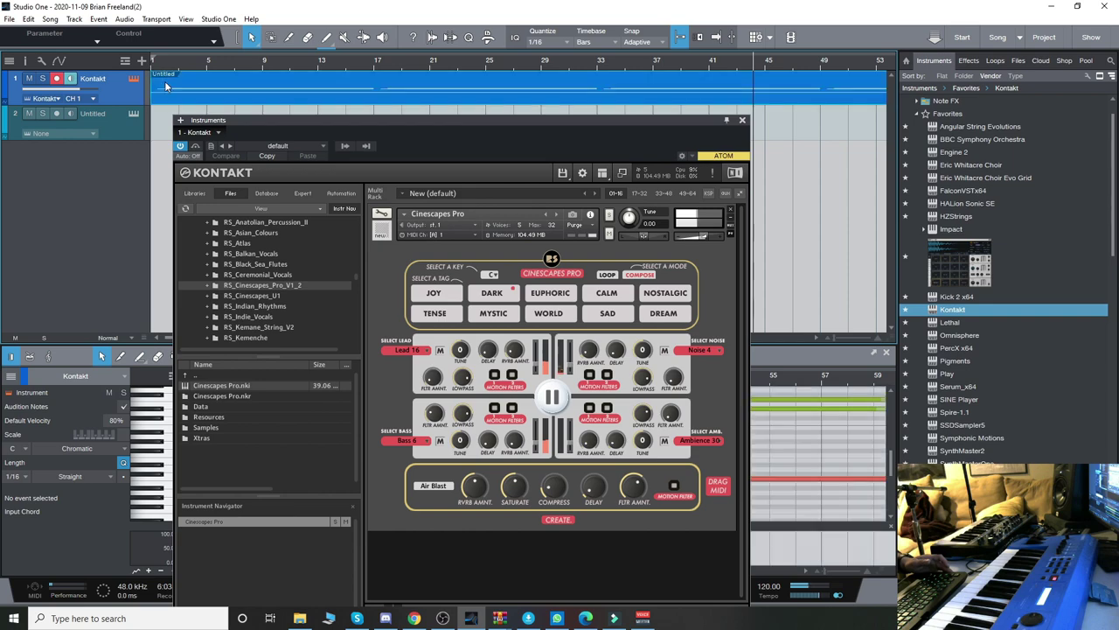
pyautogui.moveTo(327, 128); pyautogui.dragTo(360, 40)
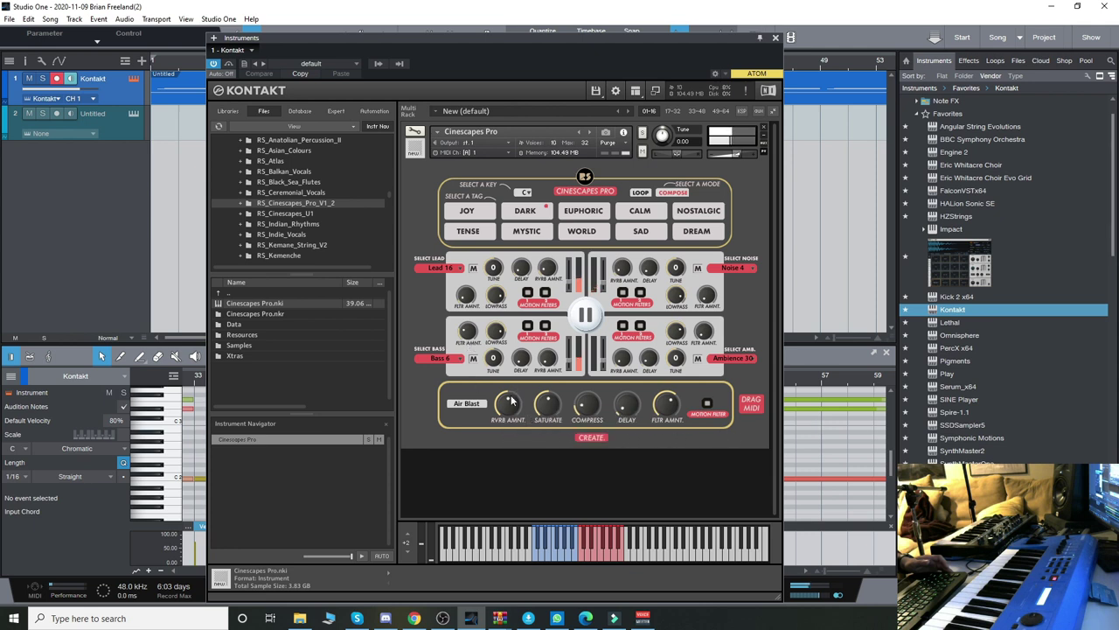
pyautogui.click(586, 317)
# Step: Choose the Sad tag, listen to its preview, and stop playback
pyautogui.click(656, 232)
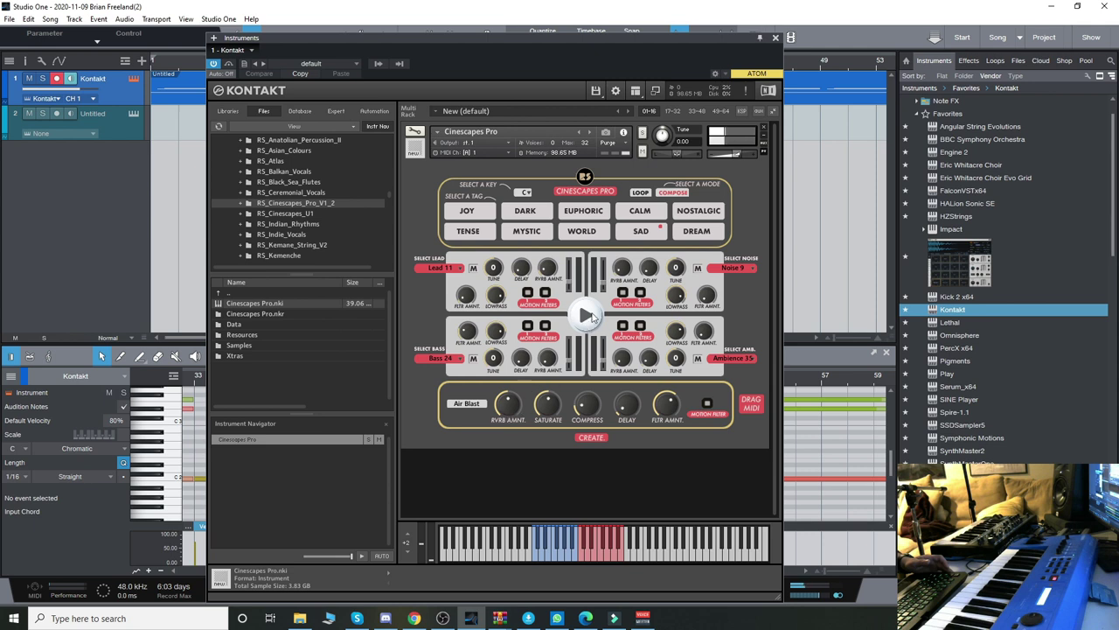
pyautogui.click(592, 318)
pyautogui.click(743, 159)
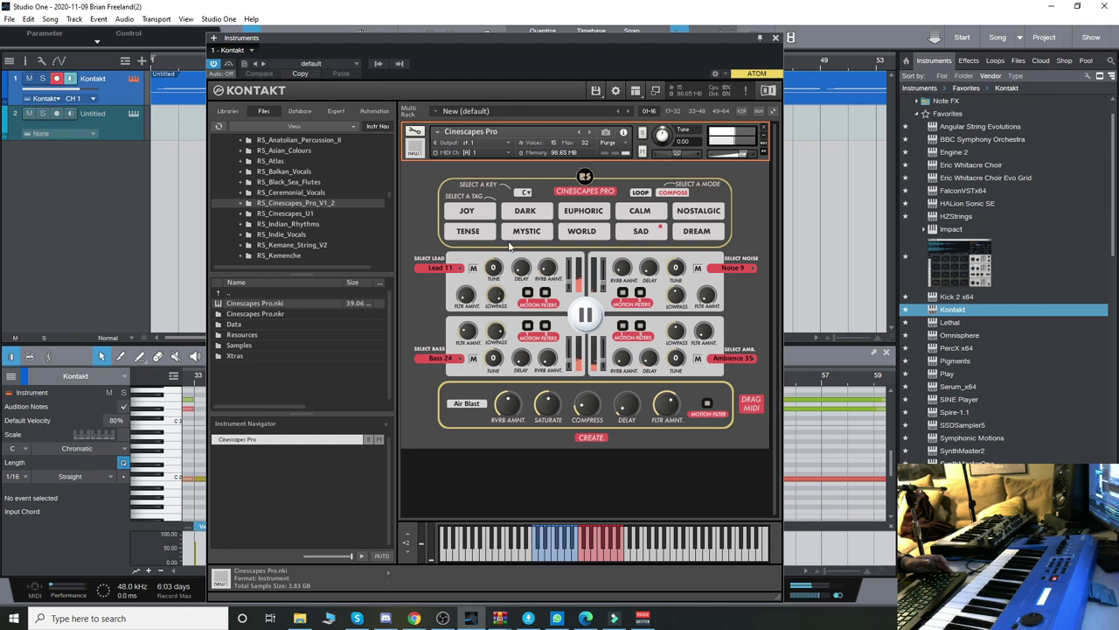
pyautogui.click(586, 316)
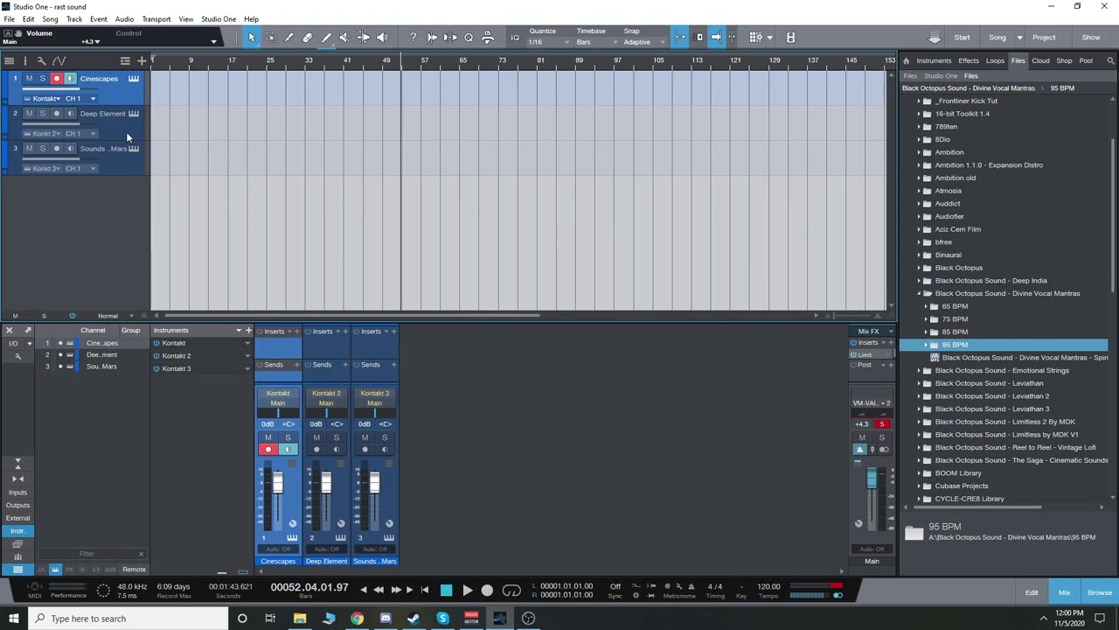
# Step: Select the Deep Element track, open its Kontakt instrument, and reposition the instrument window
pyautogui.click(126, 131)
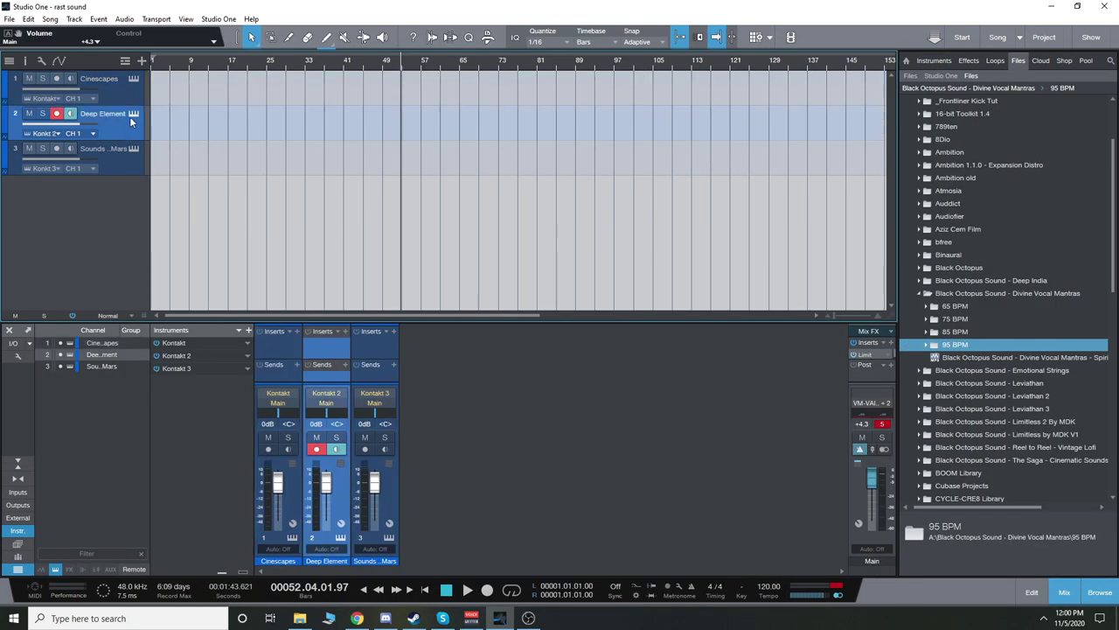
pyautogui.click(133, 114)
pyautogui.moveTo(524, 30); pyautogui.dragTo(563, 25)
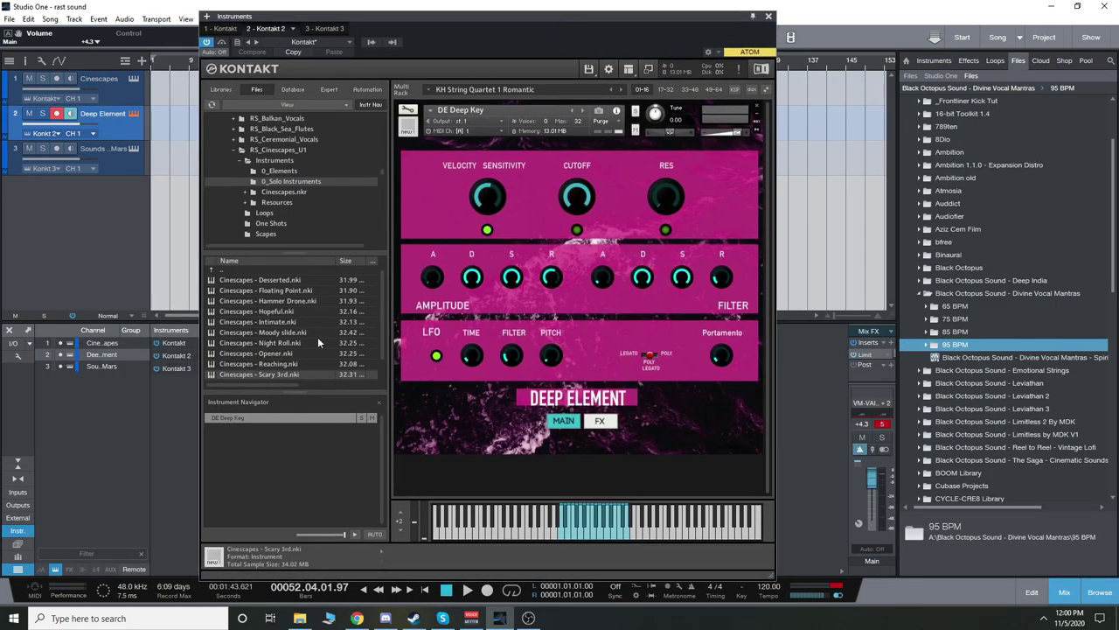
# Step: Collapse the RS_Cinescapes_U1 folder in Kontakt's file browser and browse to 00_Instruments inside RS_Deep_Element
pyautogui.click(241, 150)
pyautogui.scroll(2, 283, 190)
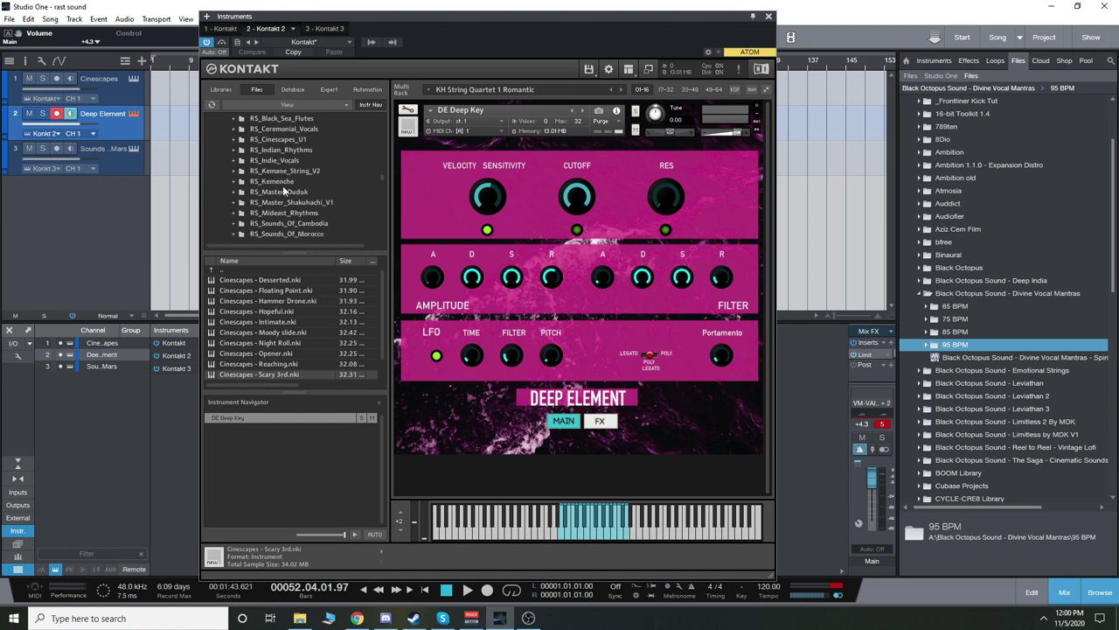
pyautogui.click(283, 181)
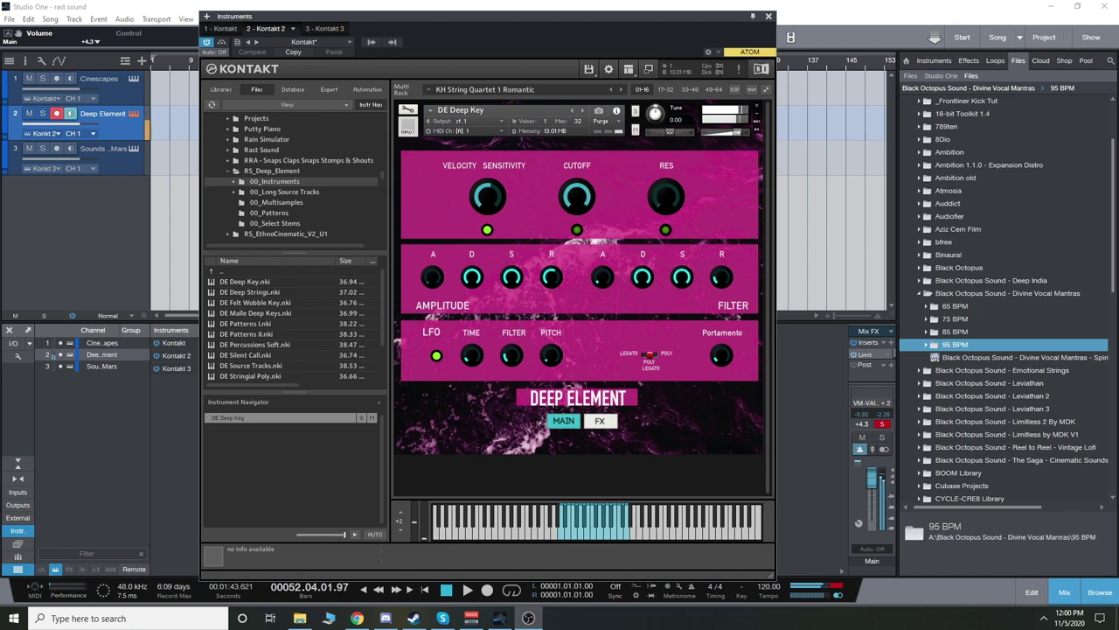
# Step: Load DE Deep Strings, and clear the Main channel's clip indicator while lowering its fader to +1.3 dB
pyautogui.click(587, 112)
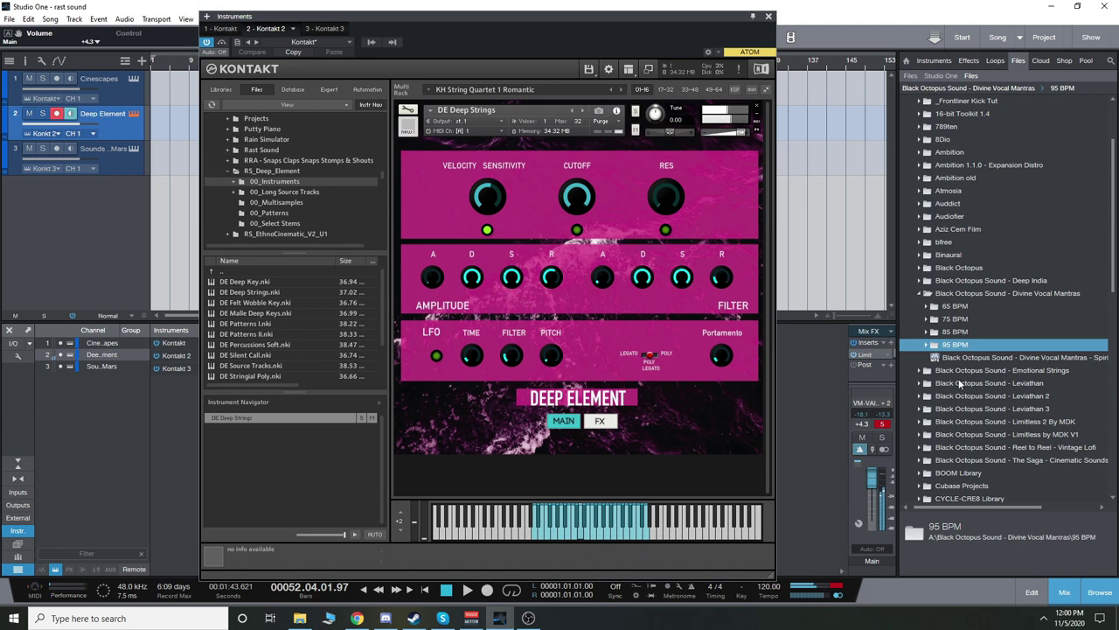
pyautogui.click(881, 423)
pyautogui.moveTo(880, 478); pyautogui.dragTo(877, 484)
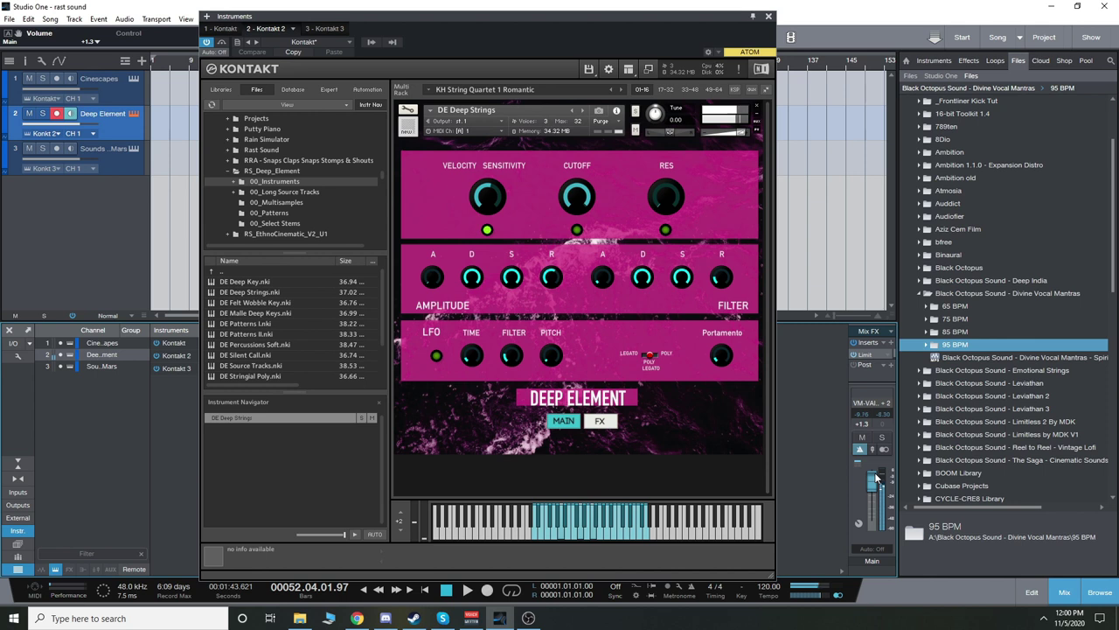
# Step: Audition the next Deep Element instruments in order, from DE Felt Wobble Key through DE Malle Deep Keys and both DE Patterns to DE Percussions Soft
pyautogui.click(583, 114)
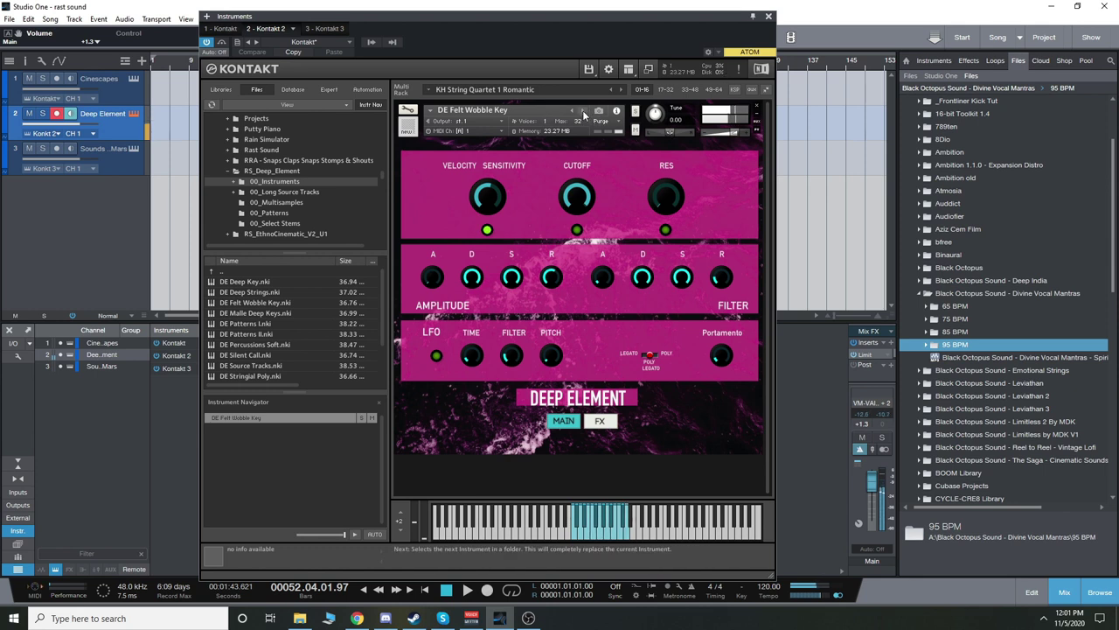
pyautogui.click(584, 115)
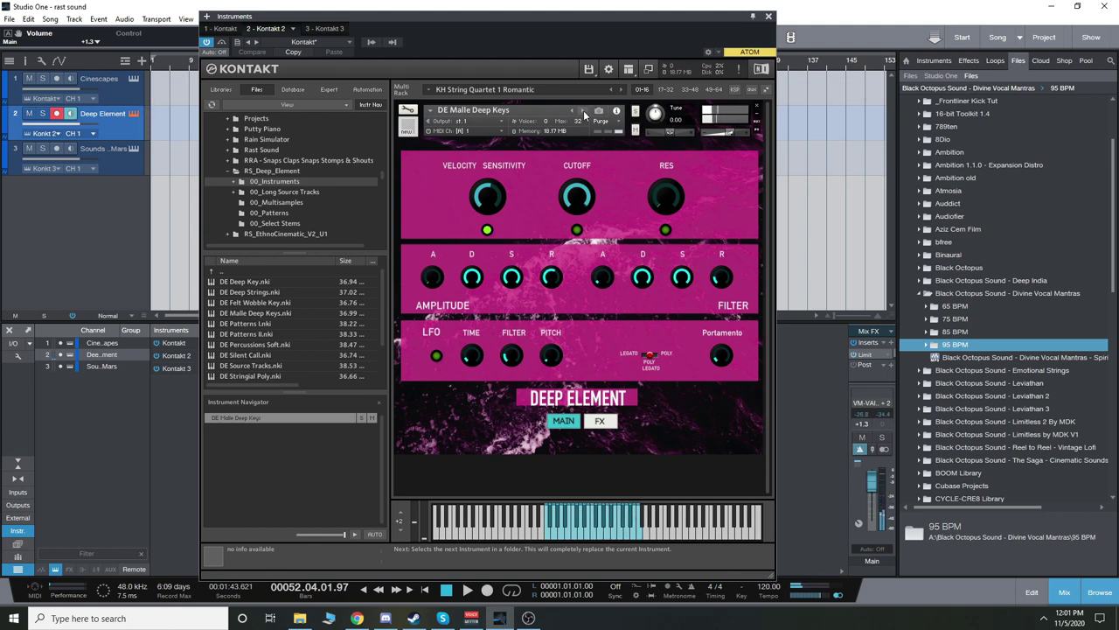
pyautogui.click(584, 115)
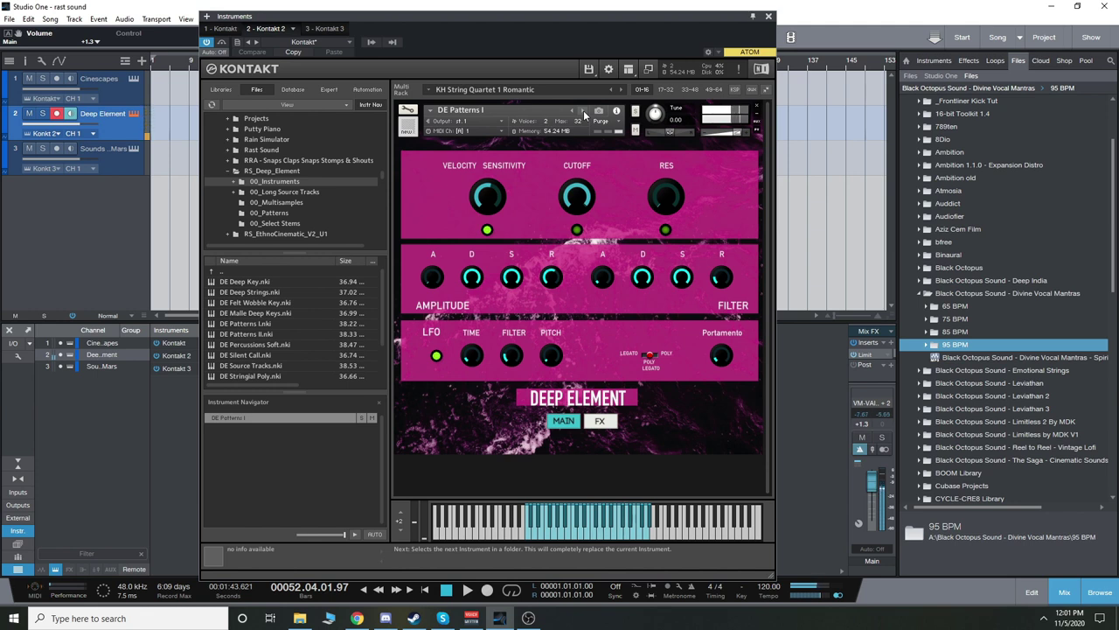
pyautogui.click(584, 114)
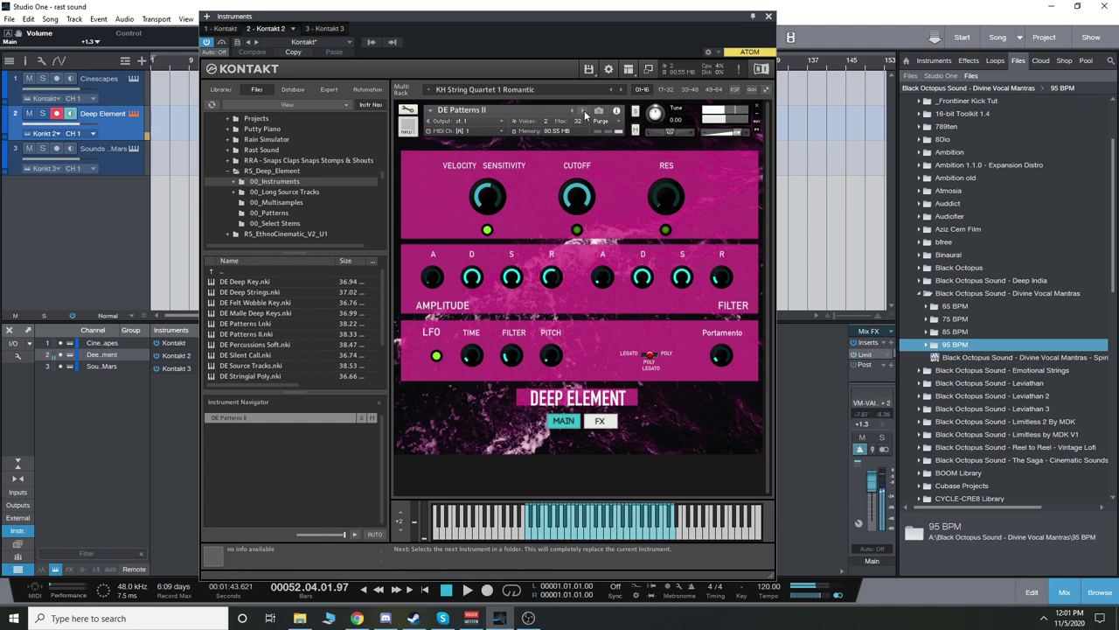
pyautogui.click(585, 114)
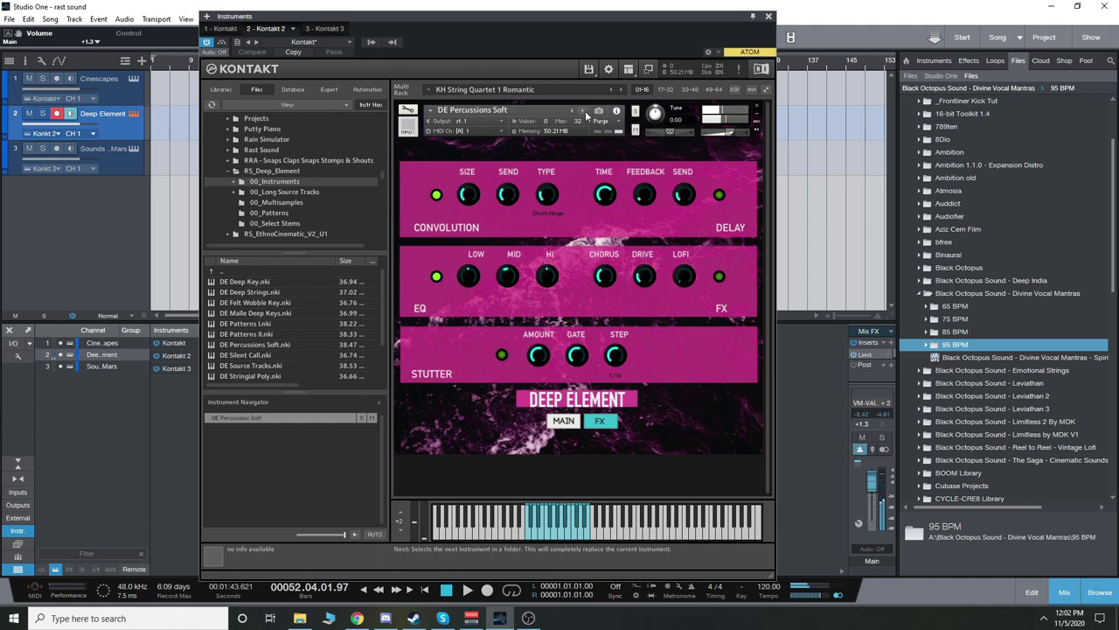
# Step: Audition the remaining Deep Element instruments in order: DE Silent Call, DE Source Tracks, DE Stringial Poly, DE Sub Drone and DE Windy Keys
pyautogui.click(585, 112)
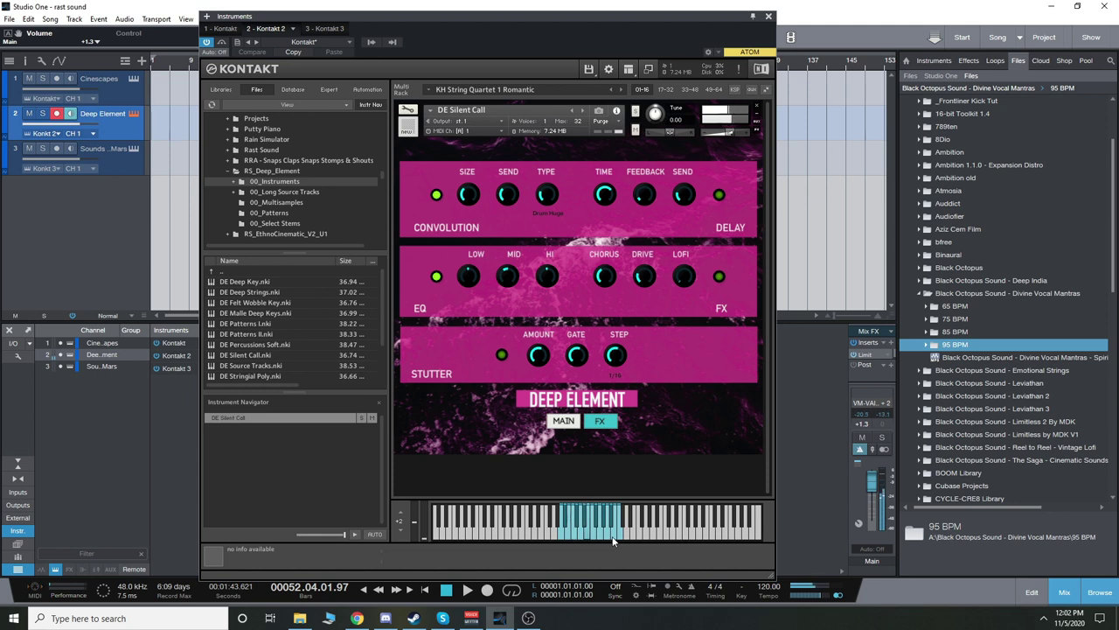
pyautogui.click(585, 112)
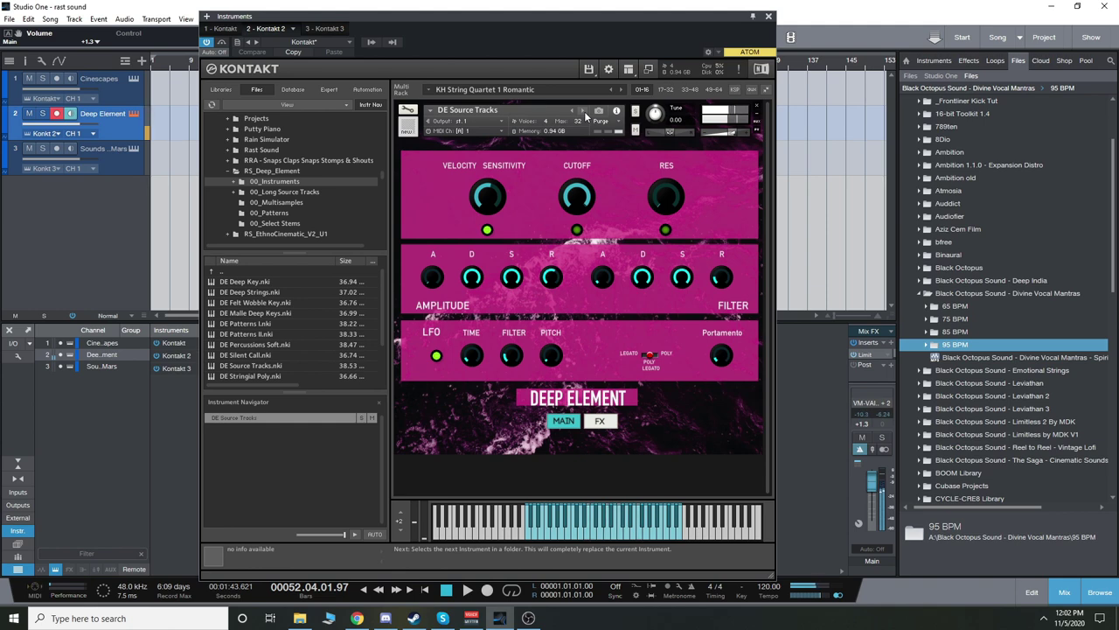
pyautogui.click(583, 111)
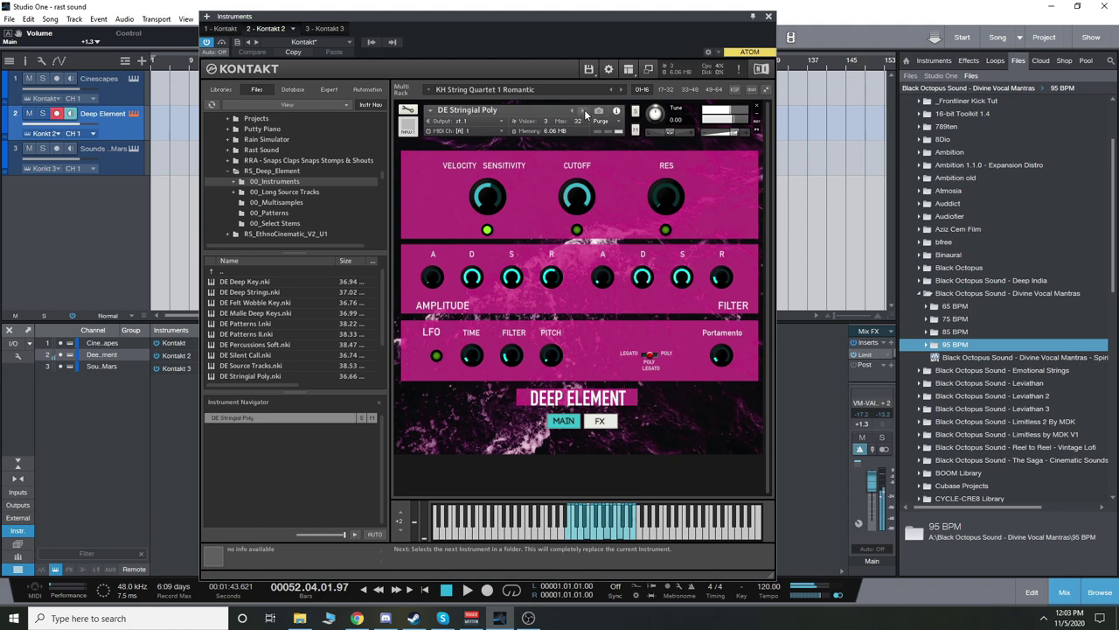
pyautogui.click(585, 112)
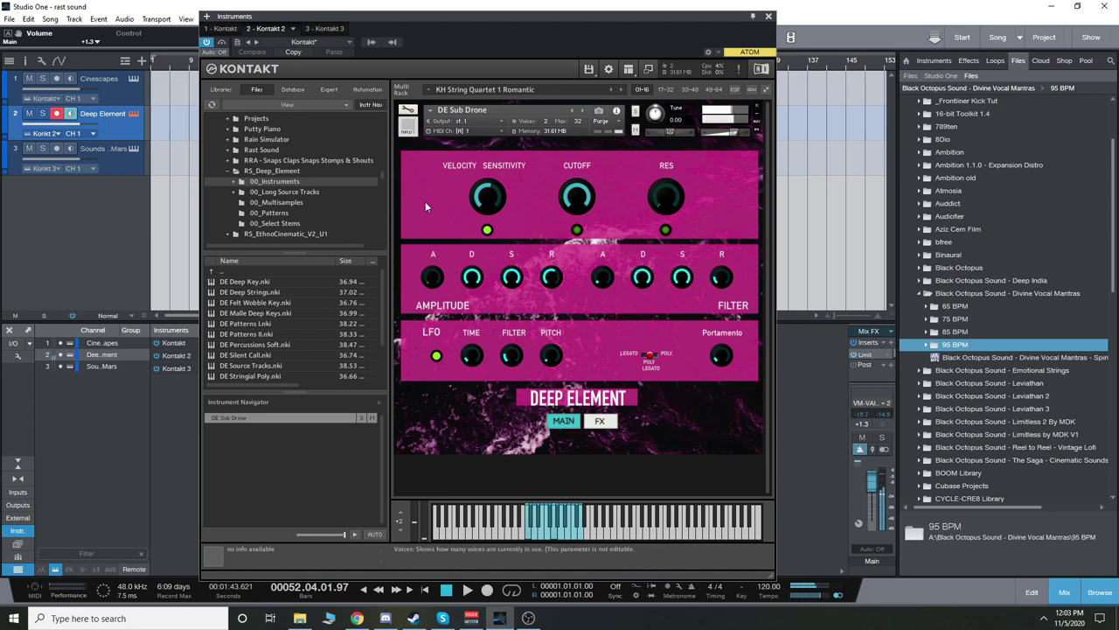
pyautogui.scroll(-3, 383, 301)
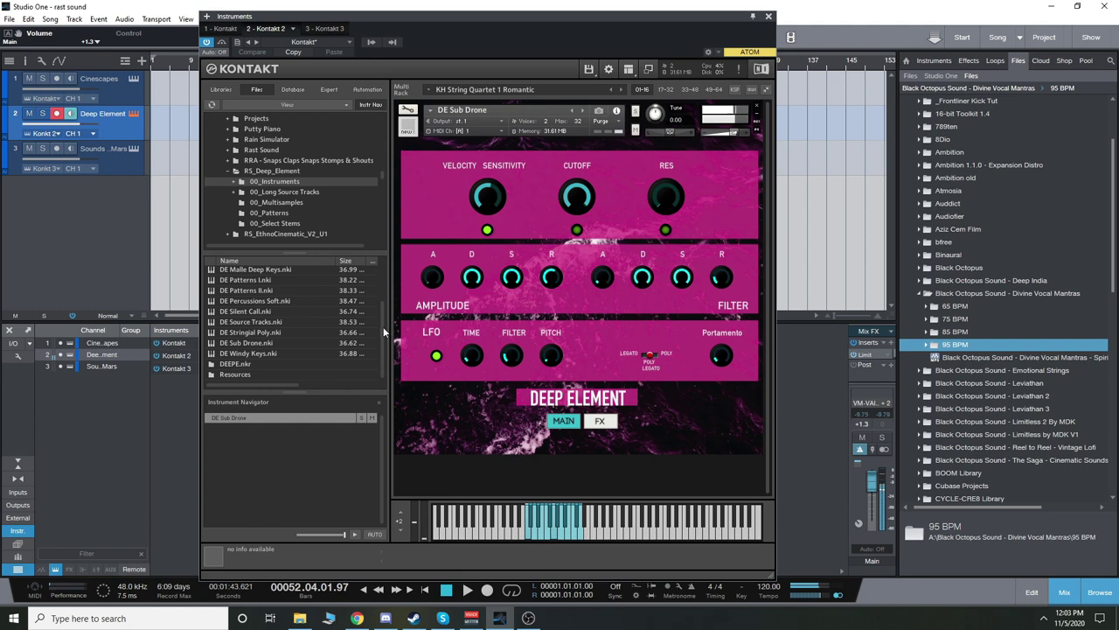
pyautogui.click(584, 113)
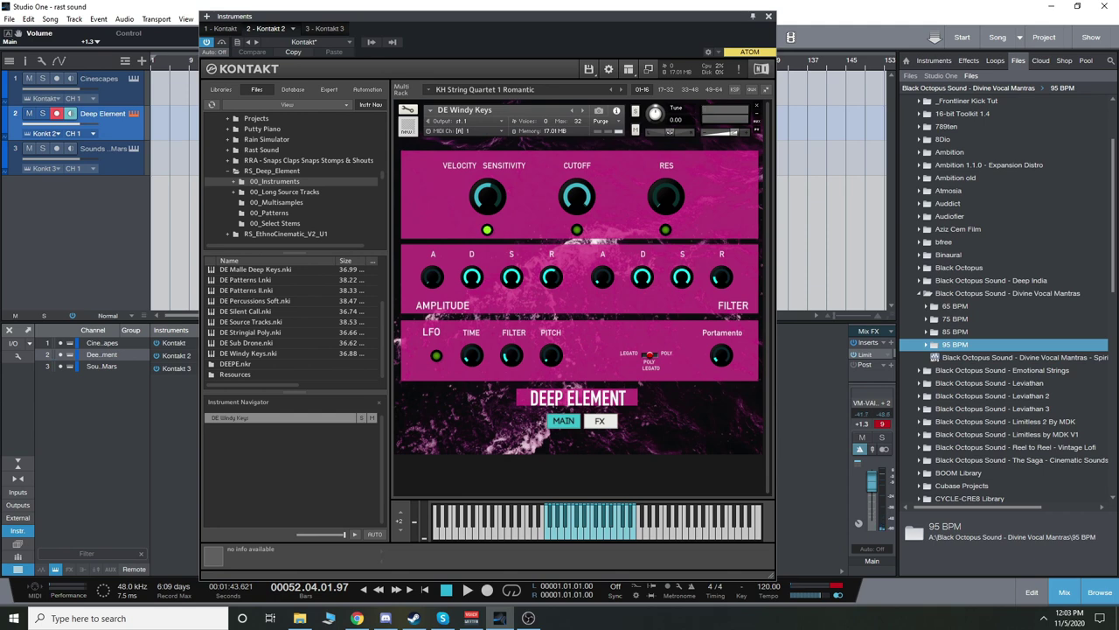
# Step: Open the Kontakt instrument on the Sounds of Mars track and look through its two sound lists without changing either sound
pyautogui.click(137, 150)
pyautogui.moveTo(607, 18); pyautogui.dragTo(559, 12)
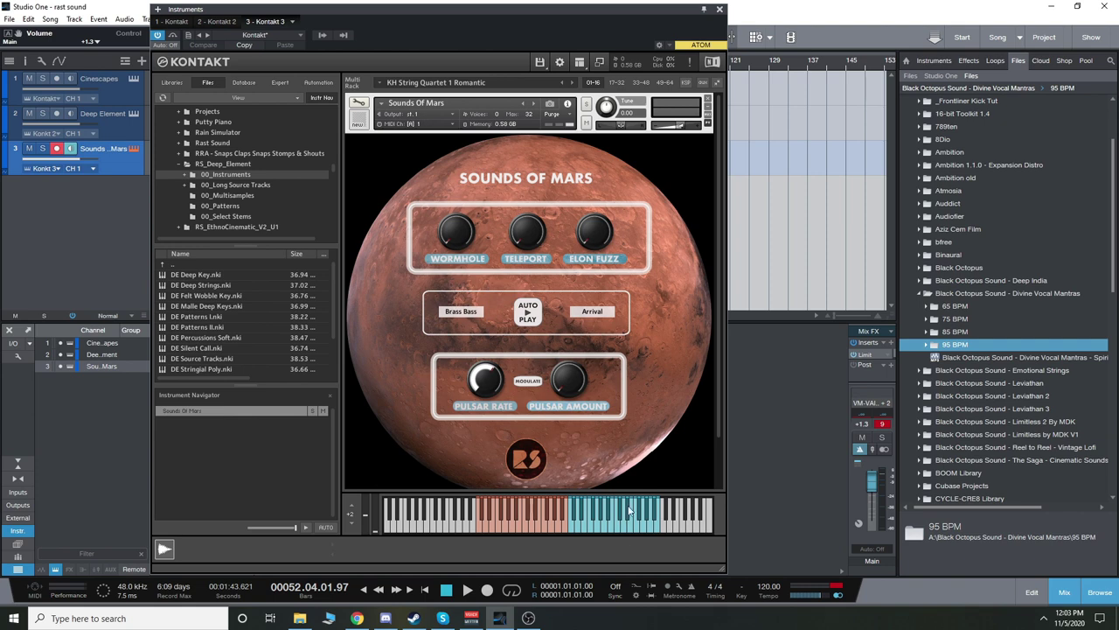
pyautogui.click(592, 313)
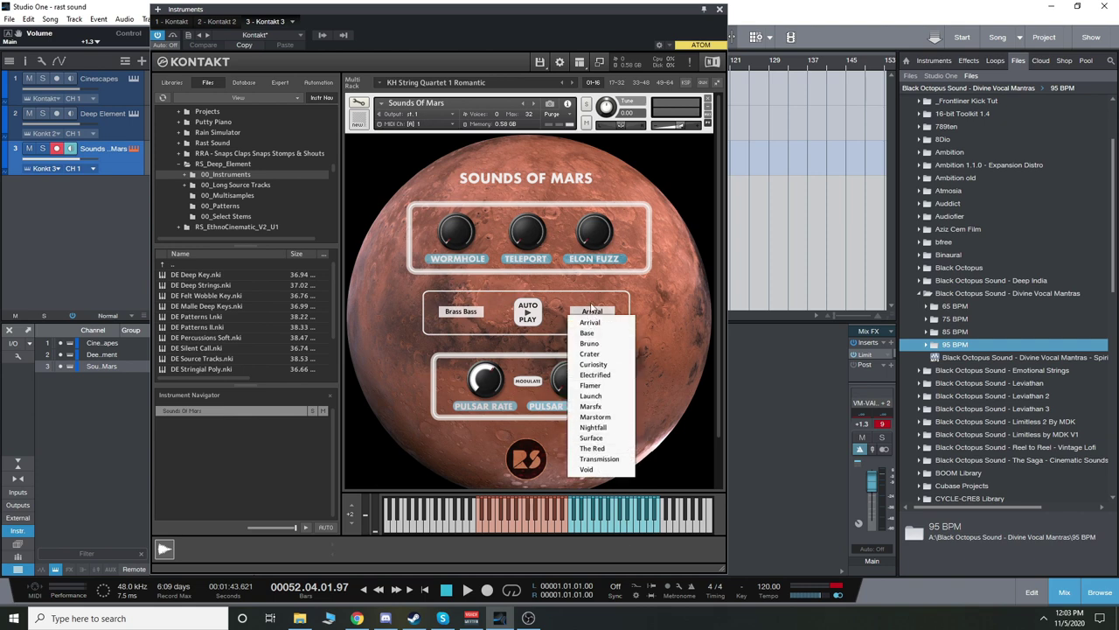
pyautogui.click(633, 285)
pyautogui.click(461, 311)
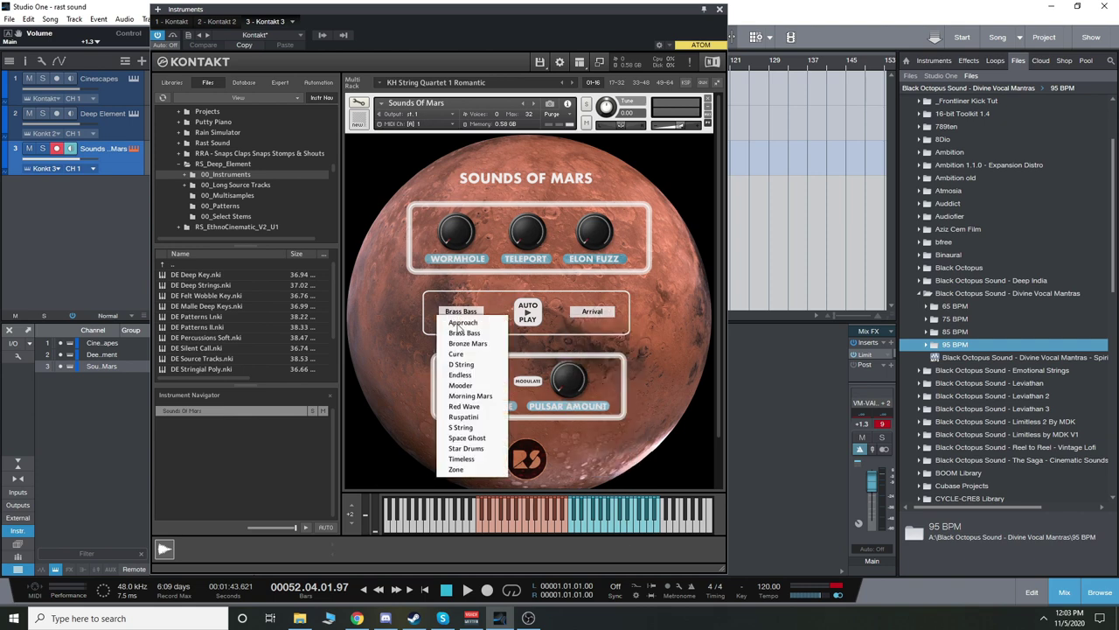
pyautogui.click(470, 308)
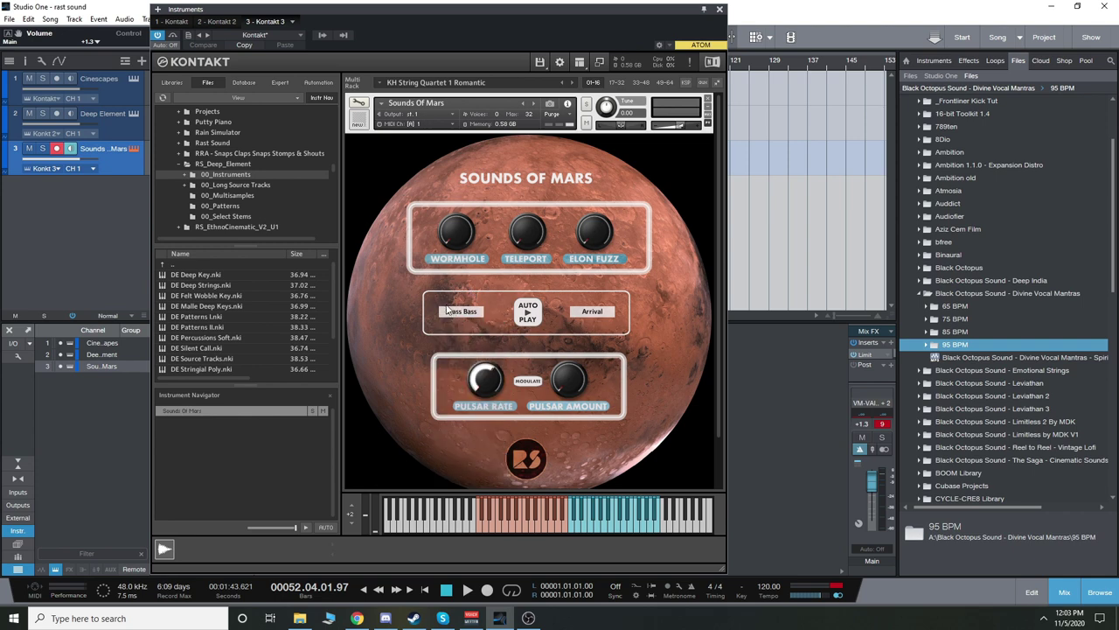
pyautogui.click(528, 617)
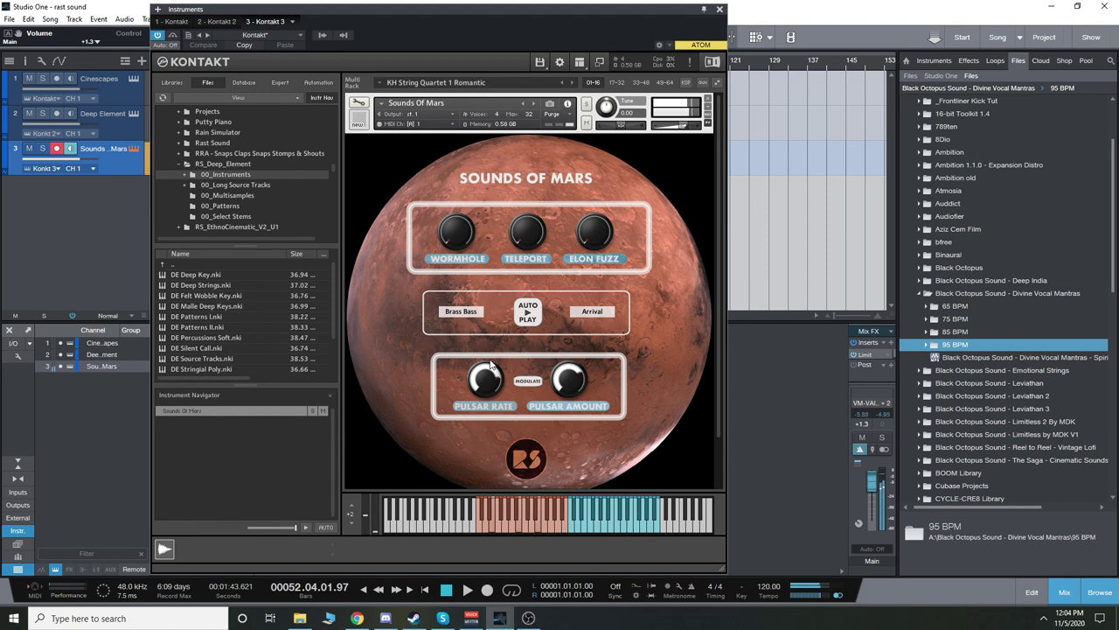
# Step: Audition Approach in place of Brass Bass, switch it to Bronze Mars, and change the Arrival sound to Base
pyautogui.click(463, 313)
pyautogui.click(463, 323)
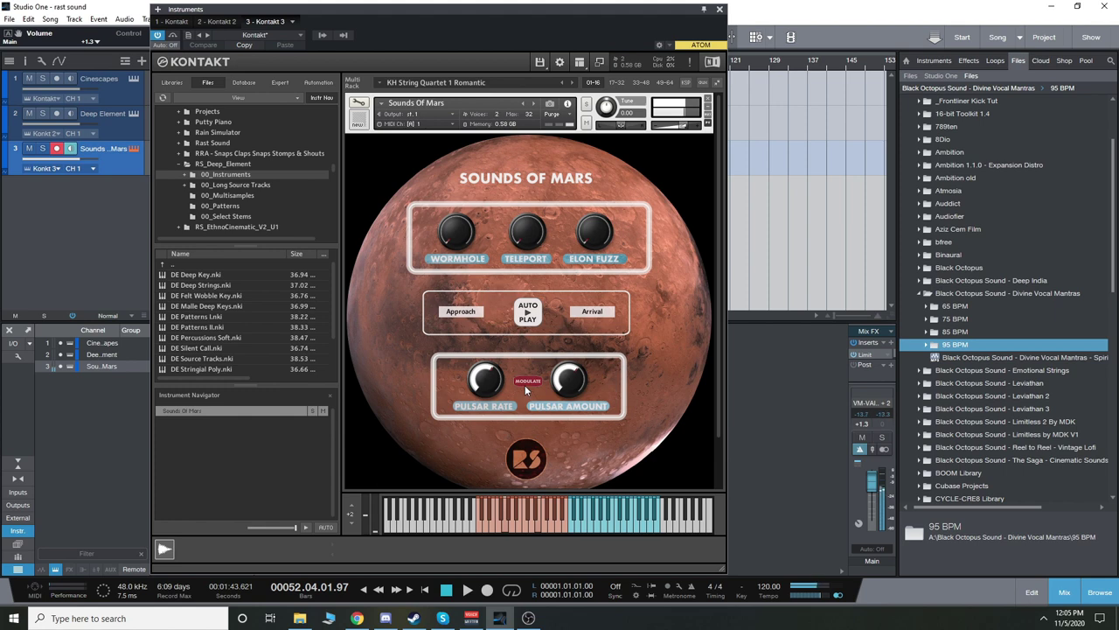
pyautogui.click(472, 317)
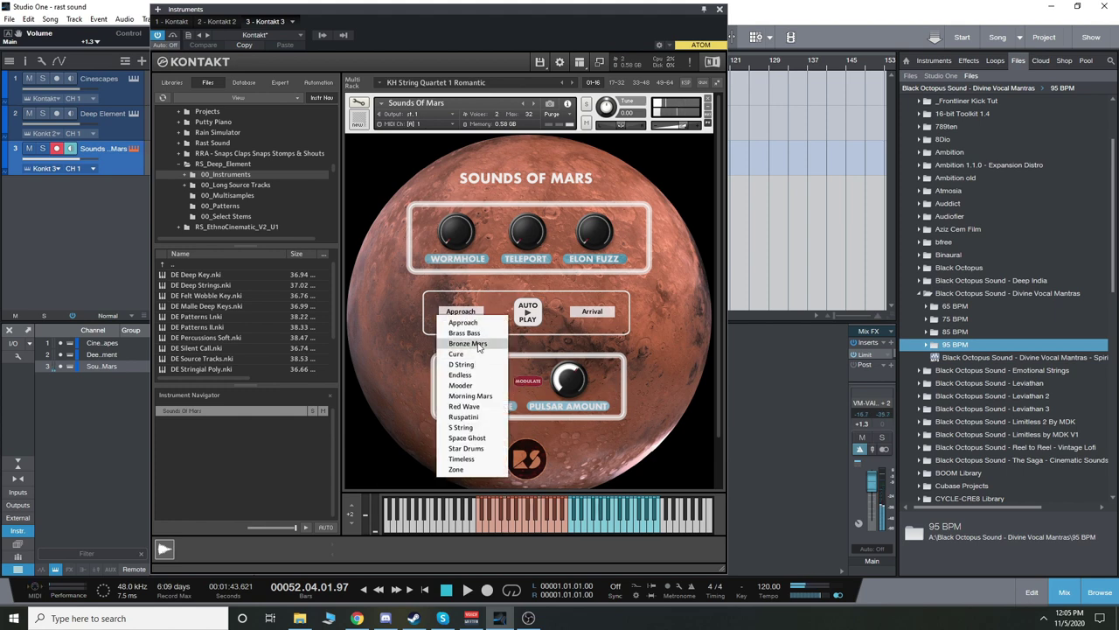
pyautogui.click(476, 343)
pyautogui.click(600, 314)
pyautogui.click(602, 339)
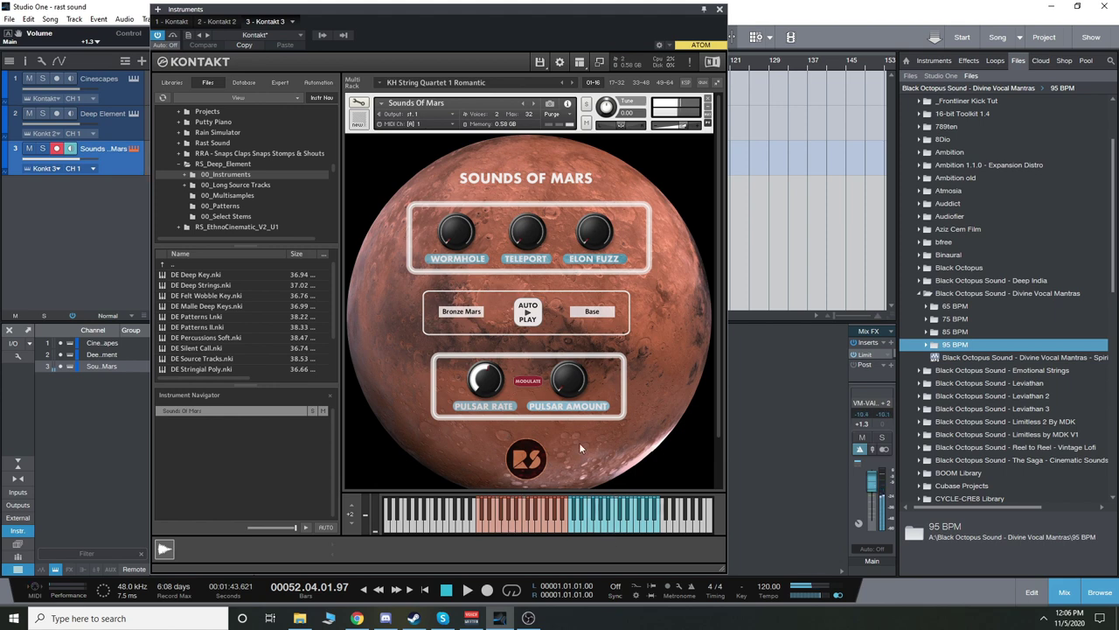
# Step: Audition Cure in place of the Bronze Mars sound and Electrified in place of the Base sound
pyautogui.click(457, 312)
pyautogui.click(463, 359)
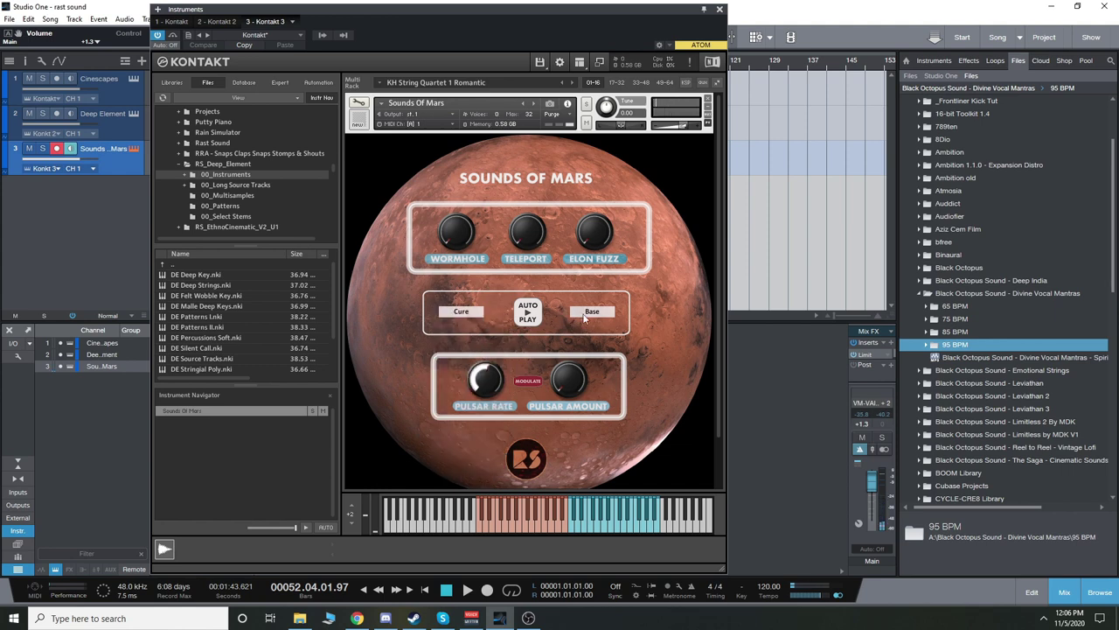
pyautogui.click(599, 315)
pyautogui.click(602, 376)
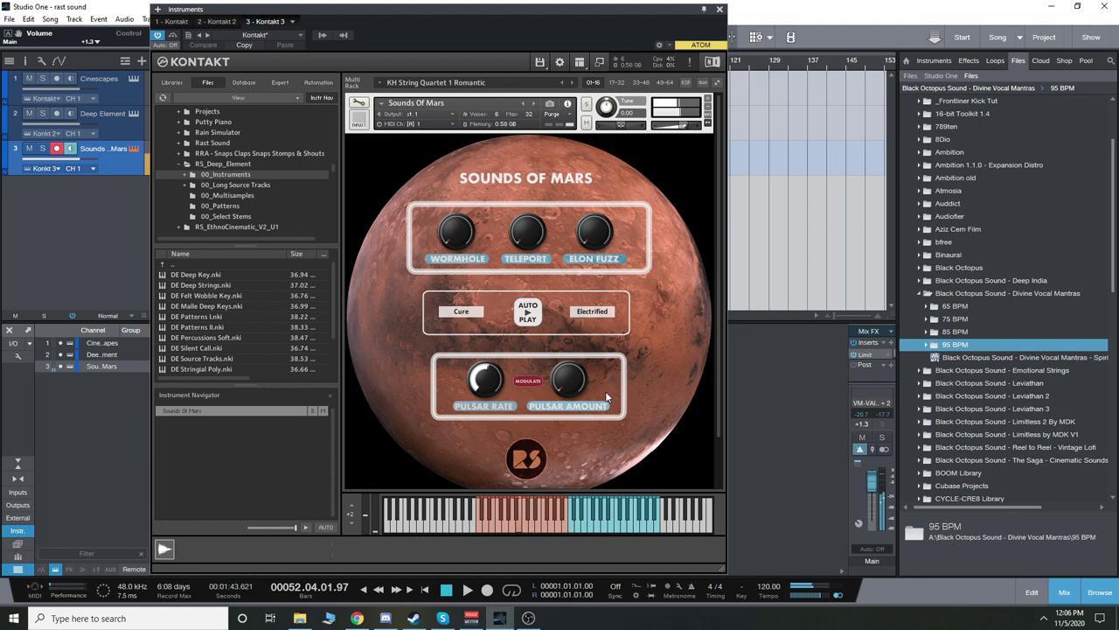
# Step: Audition Flamer in place of the Electrified sound, and switch it on to Marstorm
pyautogui.click(592, 312)
pyautogui.click(602, 384)
pyautogui.click(592, 311)
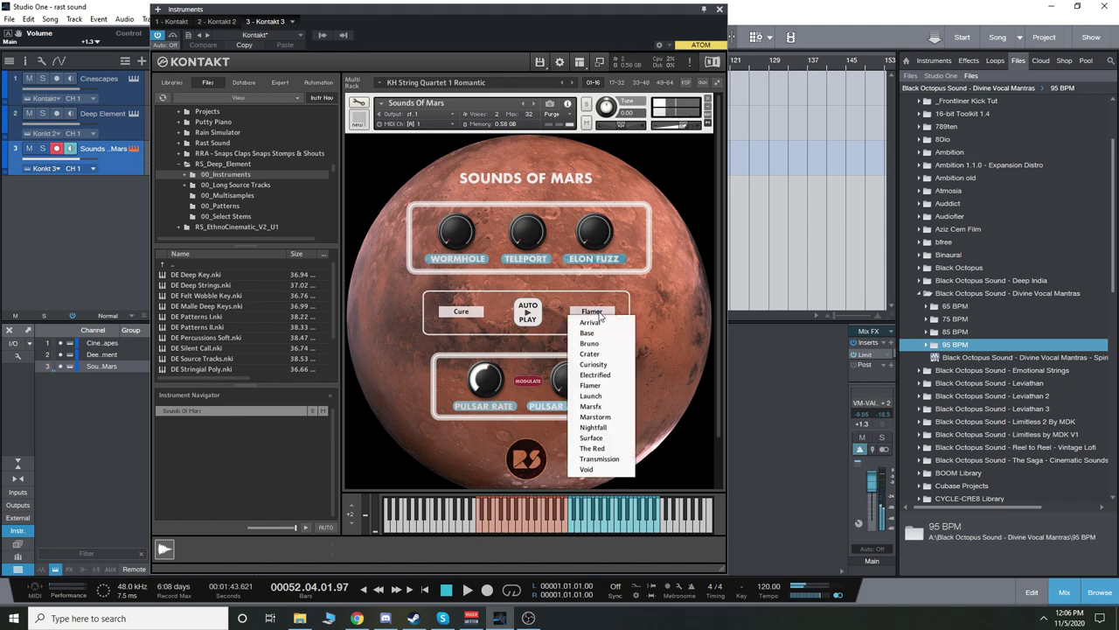
pyautogui.click(601, 417)
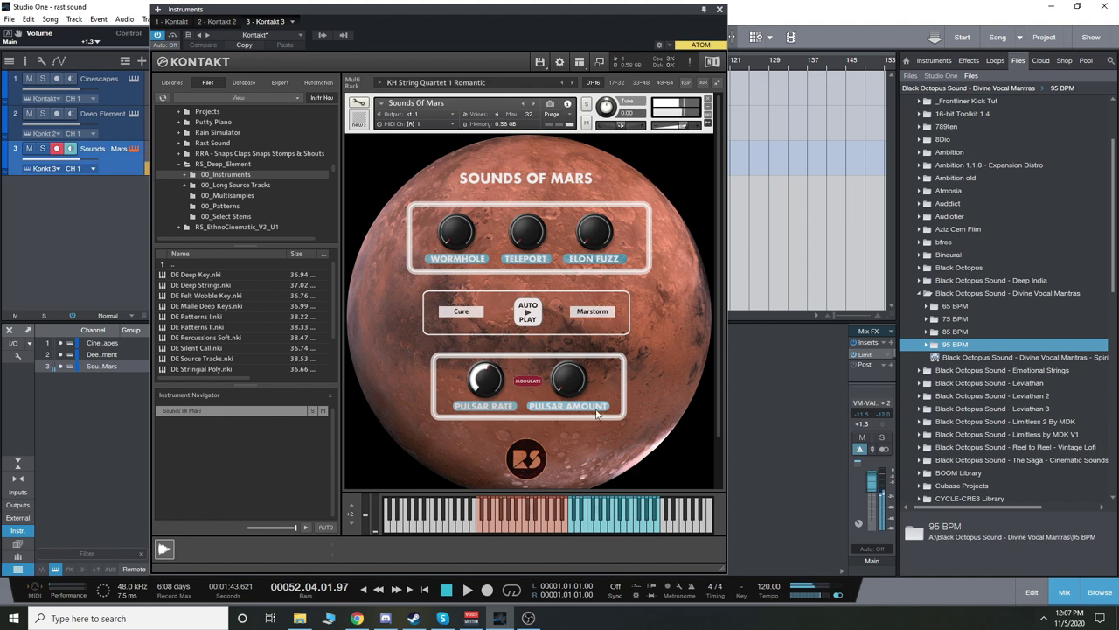
# Step: Audition Mooder in place of the Cure sound and The Red in place of Marstorm
pyautogui.click(472, 313)
pyautogui.click(461, 385)
pyautogui.click(601, 312)
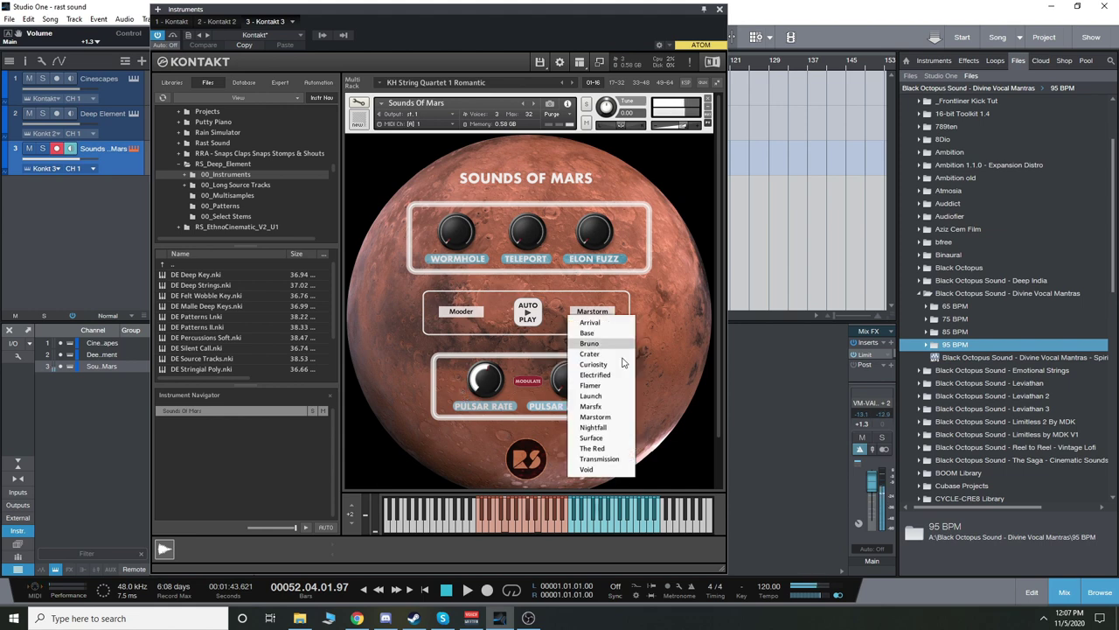
pyautogui.click(604, 447)
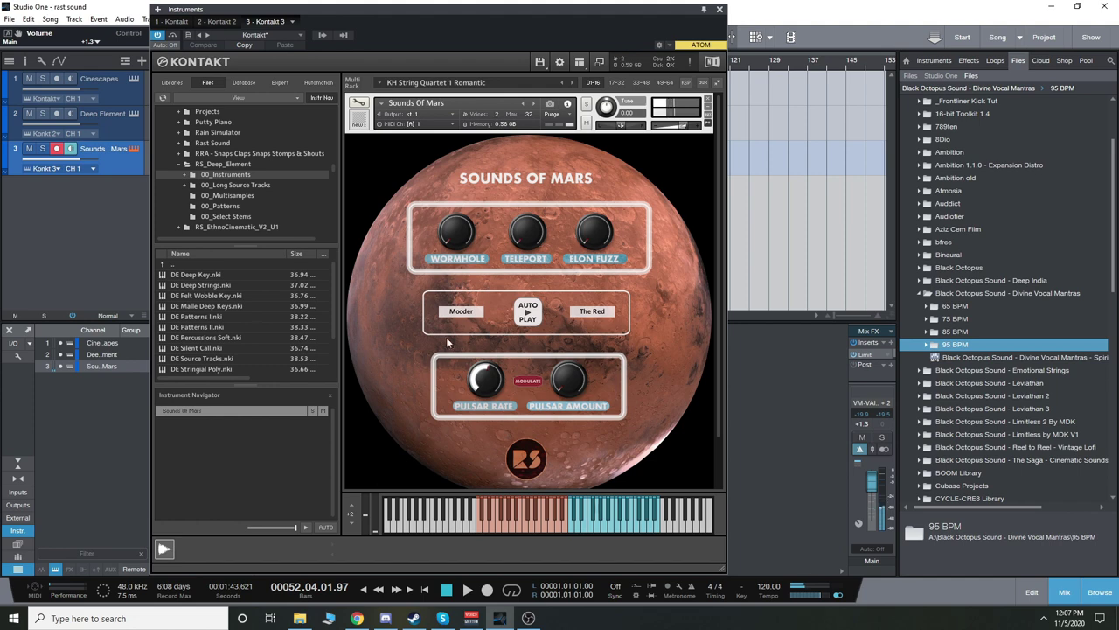
# Step: Change the Mooder sound to Space Ghost and The Red to Marsfx
pyautogui.click(476, 313)
pyautogui.click(469, 438)
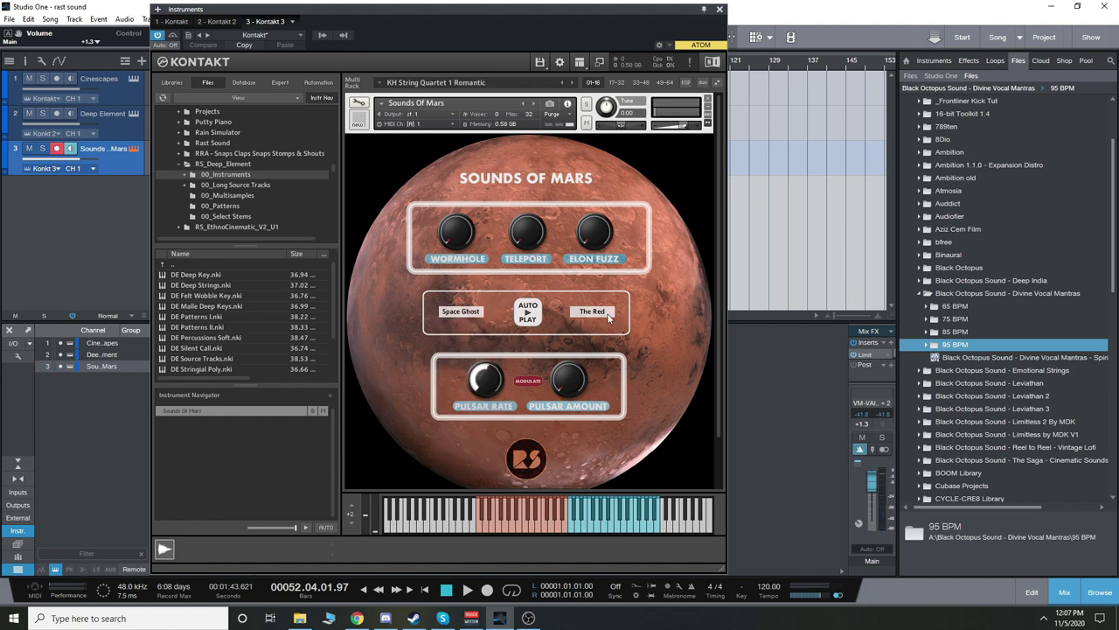
pyautogui.click(609, 317)
pyautogui.click(604, 406)
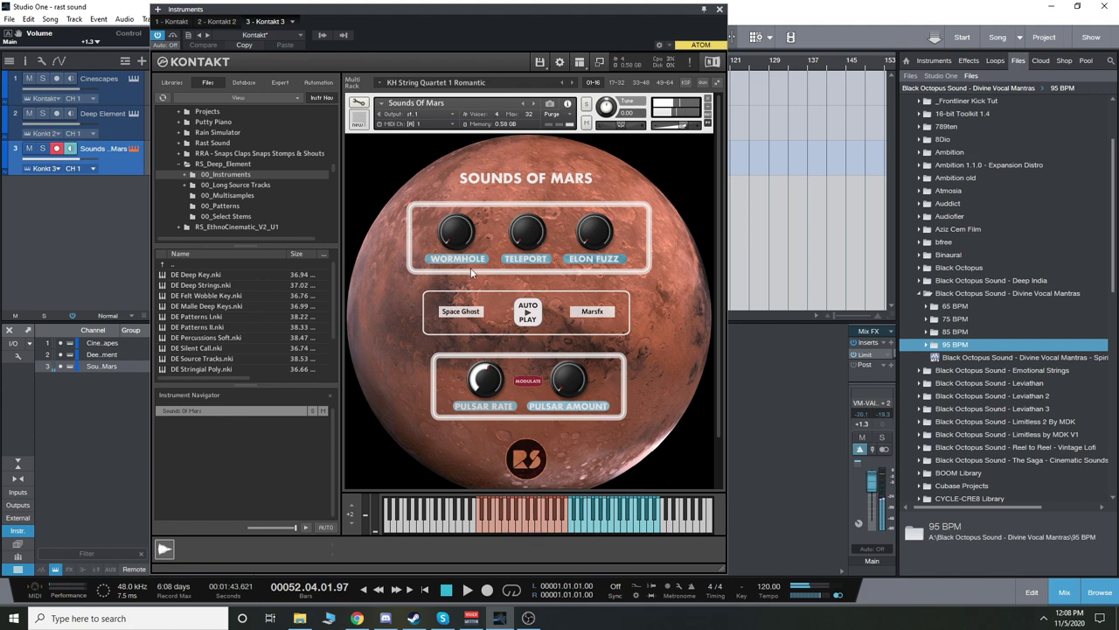
# Step: Turn up the Wormhole, Teleport and Elon Fuzz effects, and use Modulate with a raised Pulsar Amount
pyautogui.moveTo(462, 251); pyautogui.dragTo(453, 153)
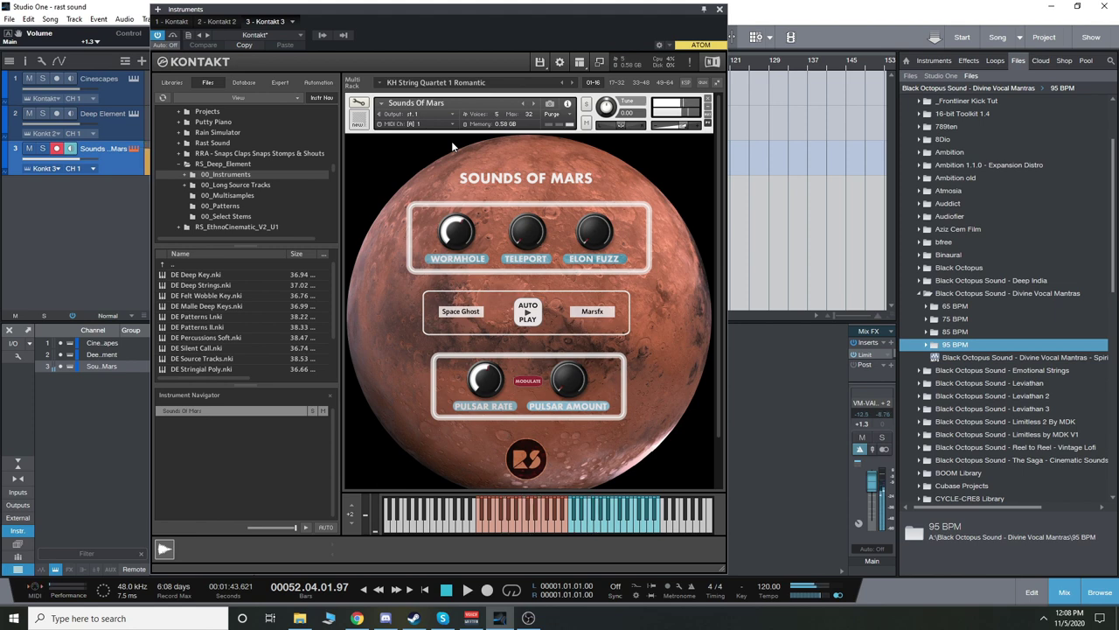
pyautogui.moveTo(525, 232); pyautogui.dragTo(528, 142)
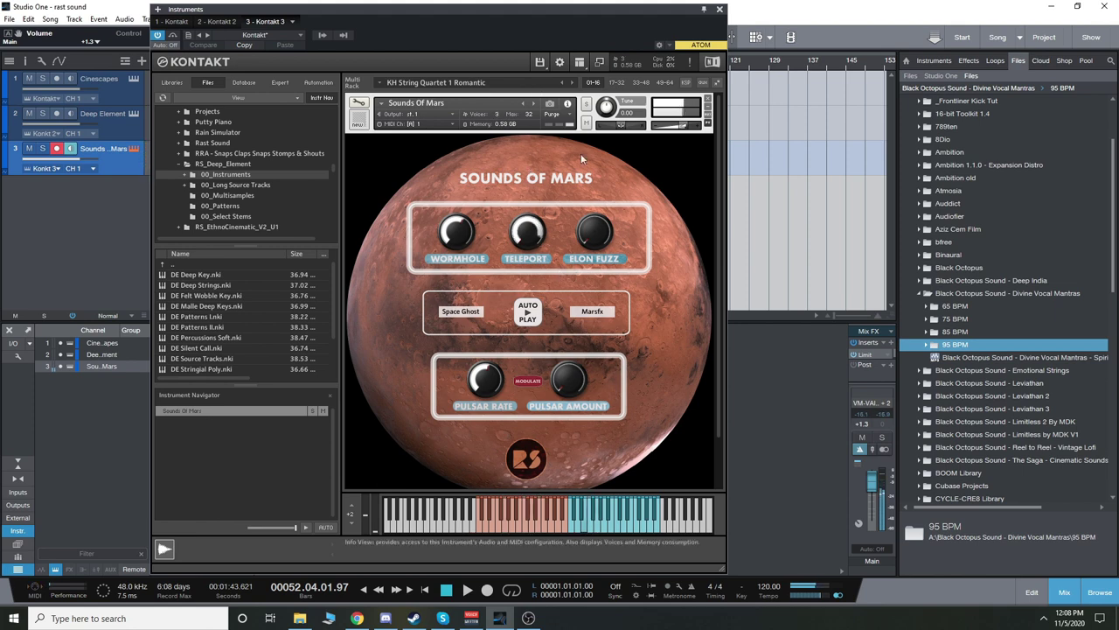
pyautogui.moveTo(584, 231); pyautogui.dragTo(588, 114)
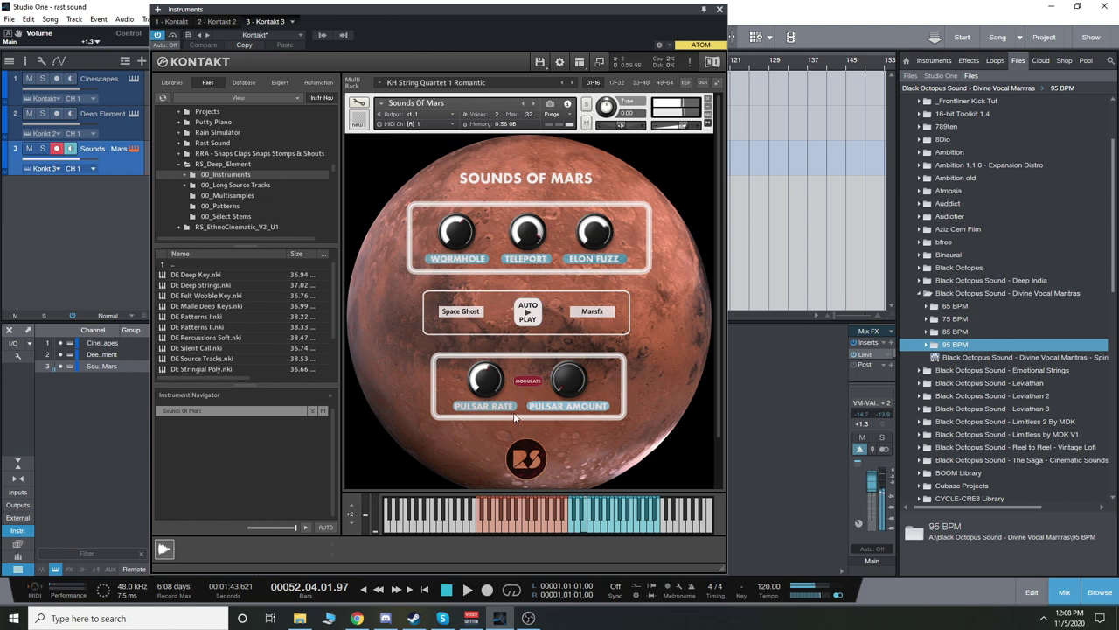
pyautogui.click(527, 381)
pyautogui.moveTo(567, 379); pyautogui.dragTo(565, 278)
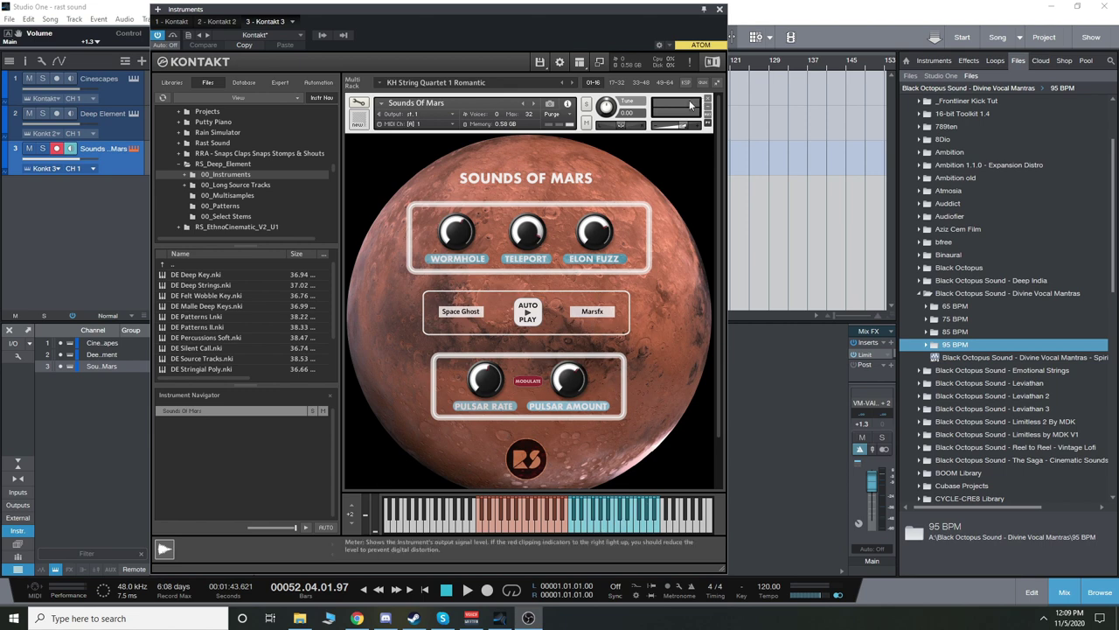
# Step: Close the Sounds of Mars instrument, show the Deep Element instrument again and close it
pyautogui.click(719, 9)
pyautogui.click(133, 113)
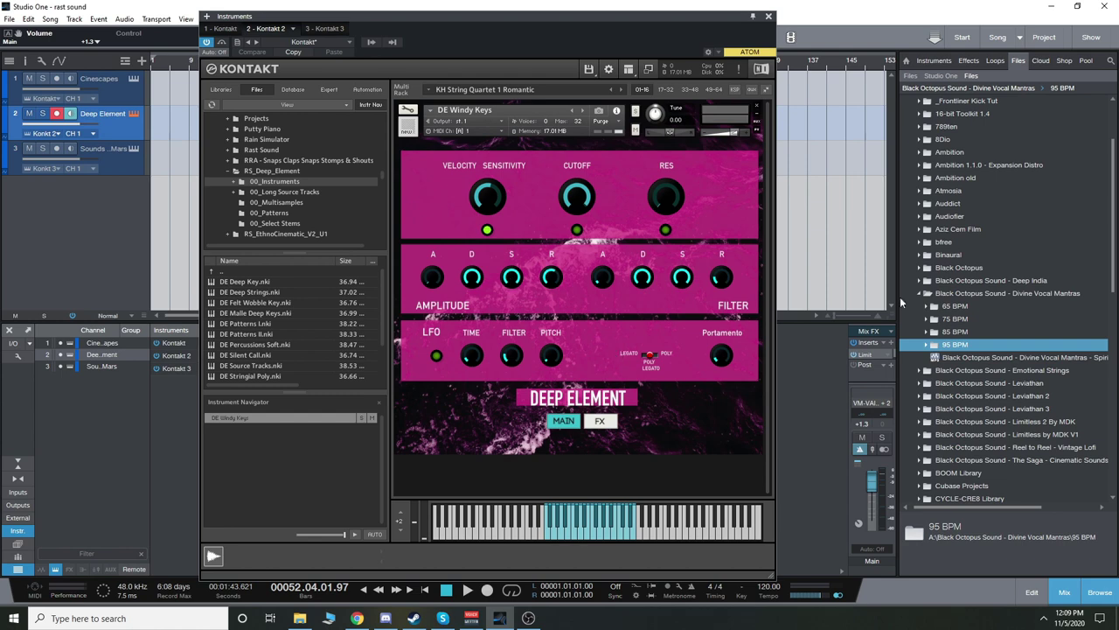
pyautogui.click(768, 15)
# Step: Open the Kontakt instrument on the Cinescapes track and reposition its window over the arrangement
pyautogui.click(133, 79)
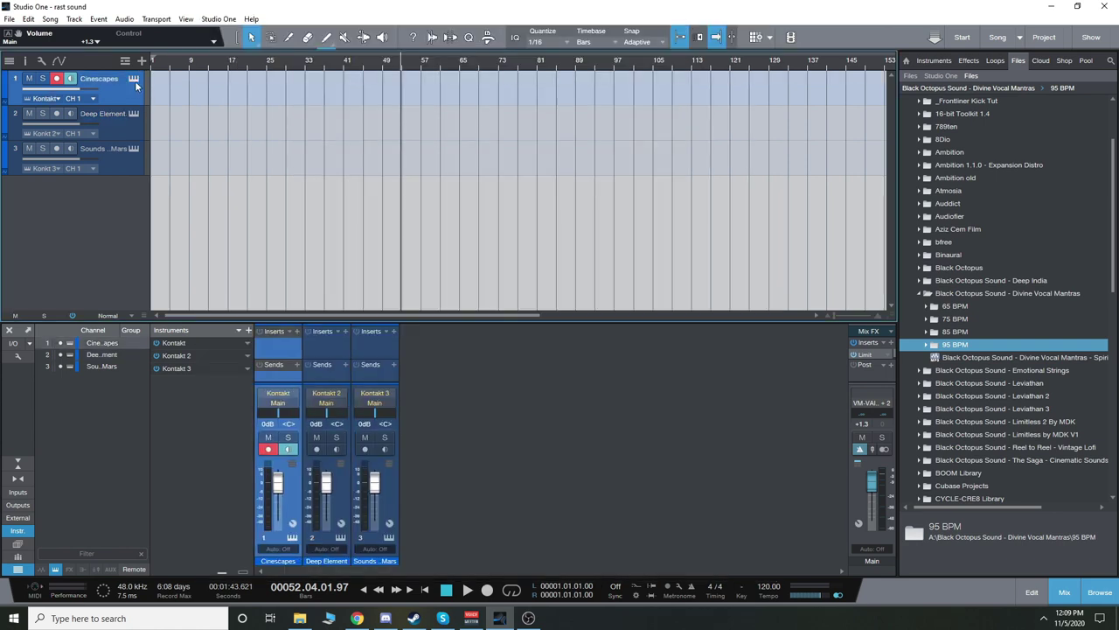
pyautogui.moveTo(466, 22); pyautogui.dragTo(504, 28)
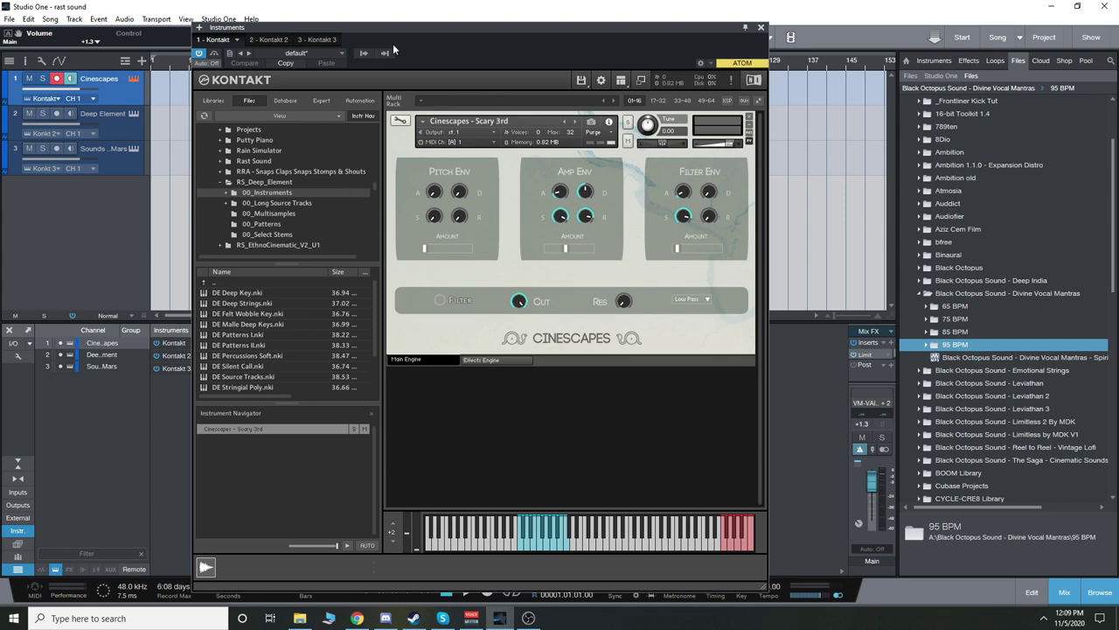
pyautogui.moveTo(404, 33); pyautogui.dragTo(369, 27)
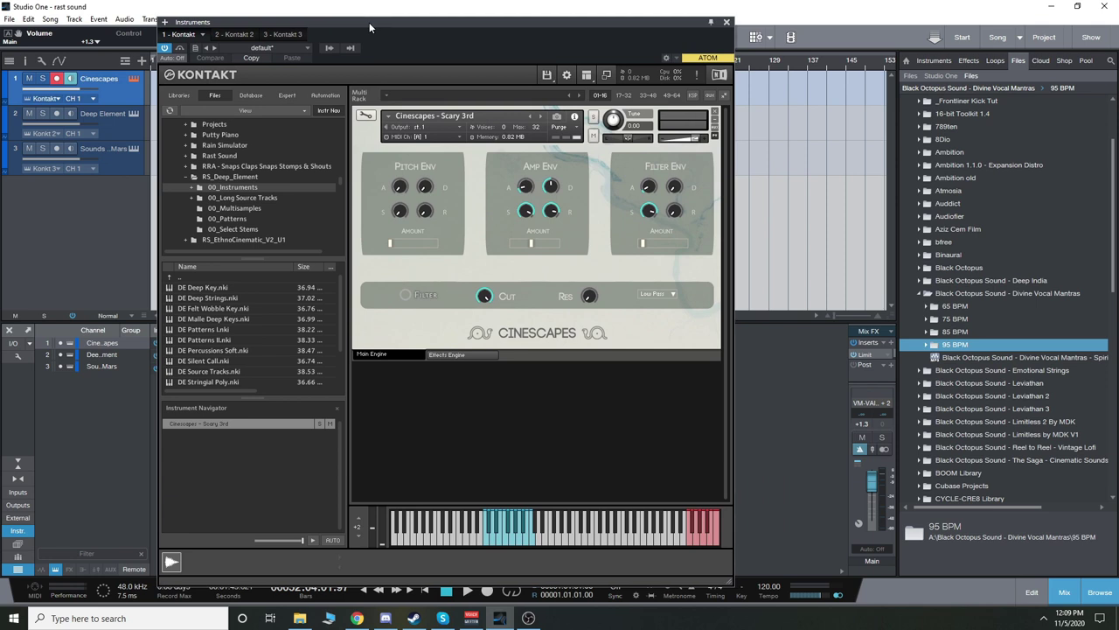